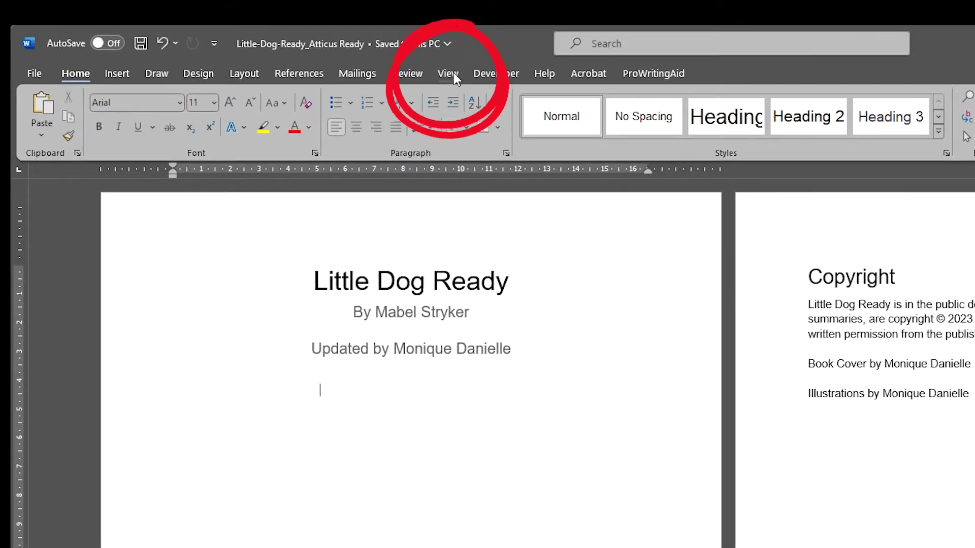
Step: Turn on the Navigation Pane, browse the headings through READY A PRISONER, then return to Copyright
left_click(452, 74)
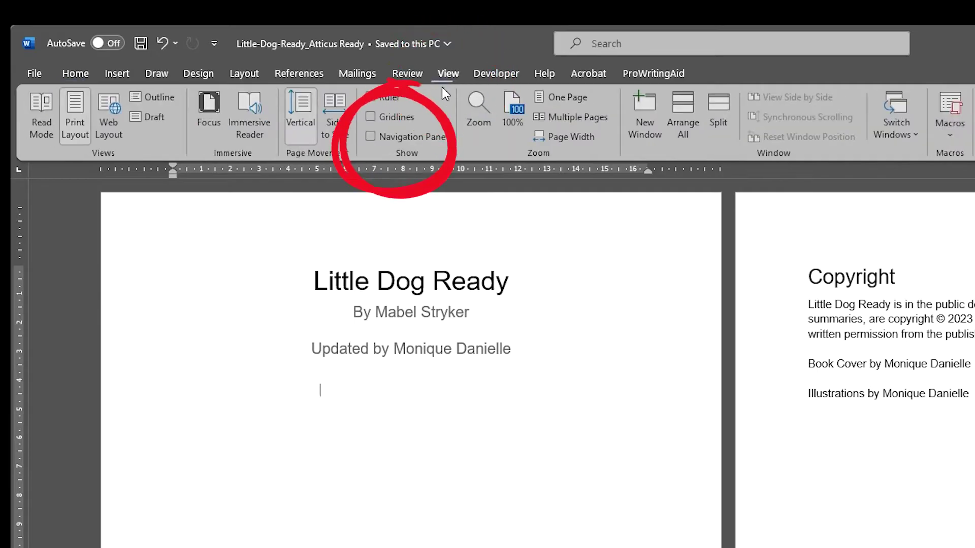
left_click(370, 136)
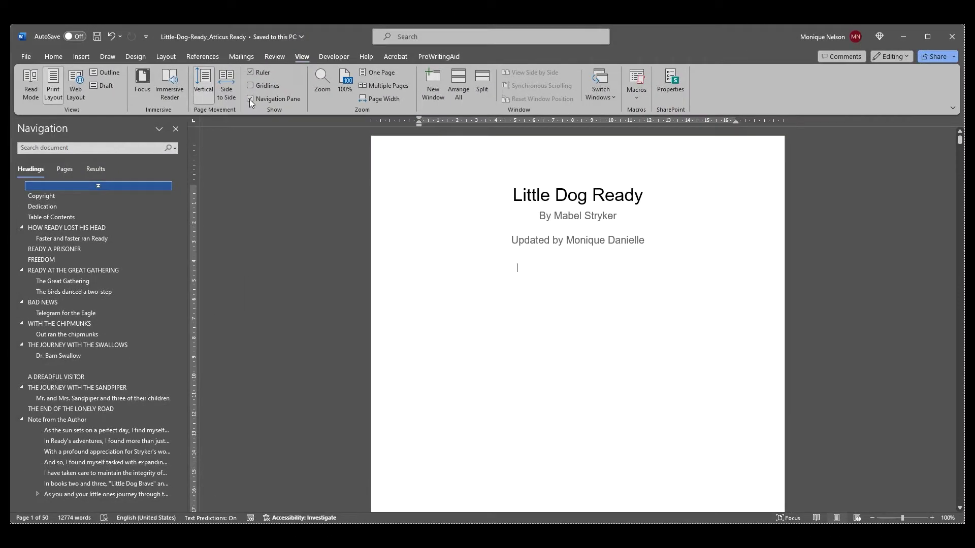
left_click(60, 195)
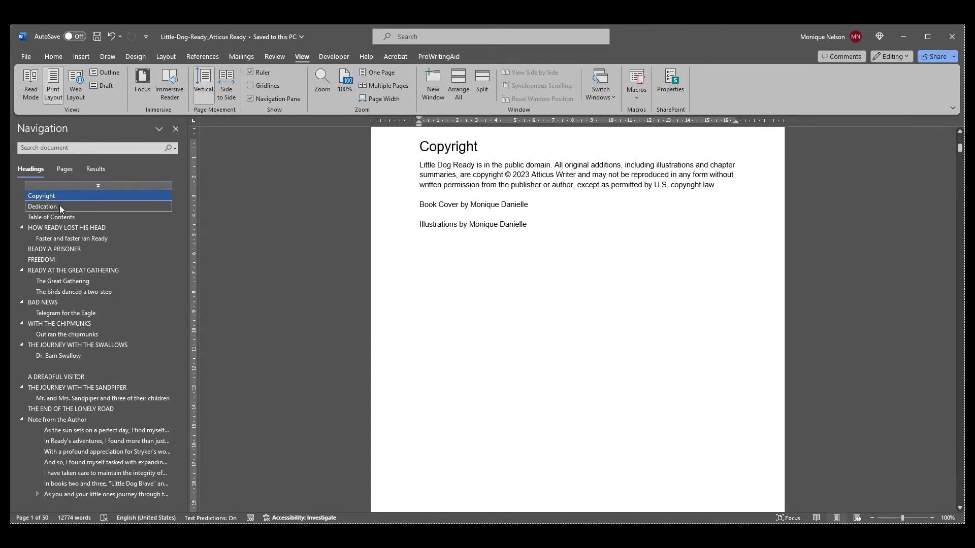
left_click(59, 206)
left_click(64, 217)
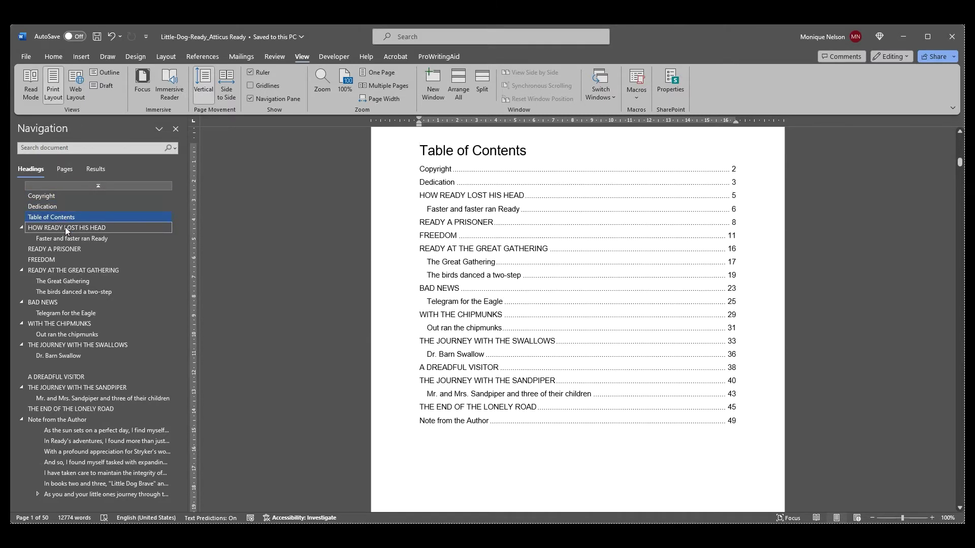
left_click(68, 230)
left_click(65, 239)
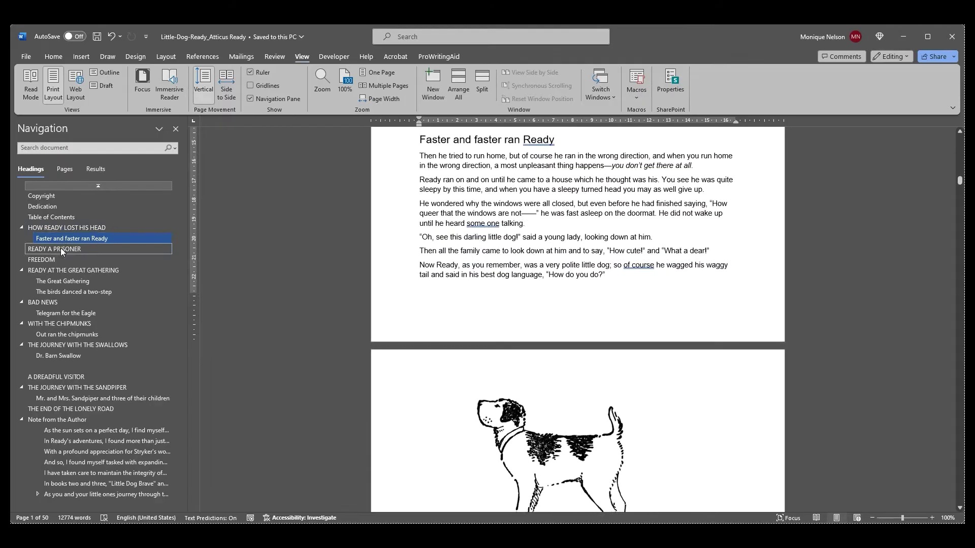
left_click(60, 249)
left_click(72, 196)
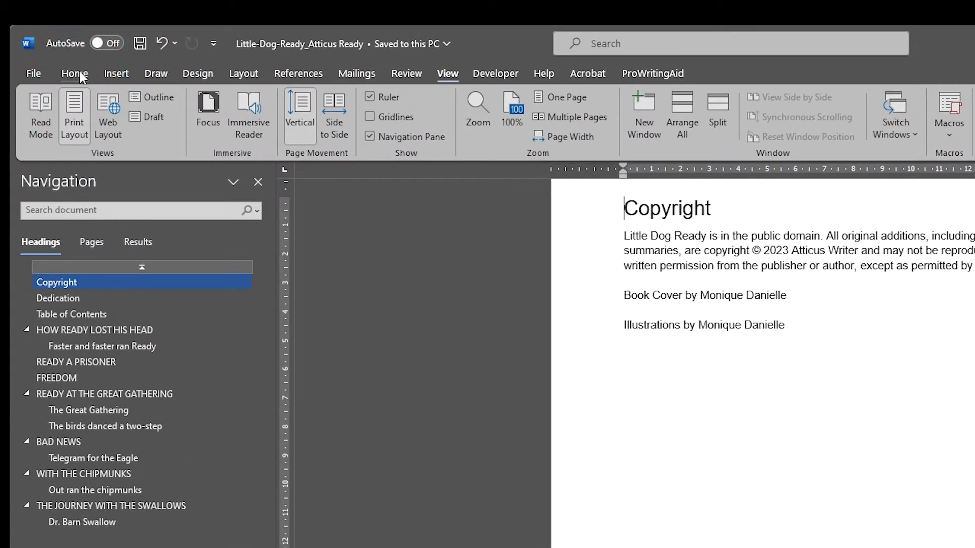
Step: Turn on Show/Hide ¶ and inspect the Copyright page's paragraph mark and closing page break
left_click(76, 74)
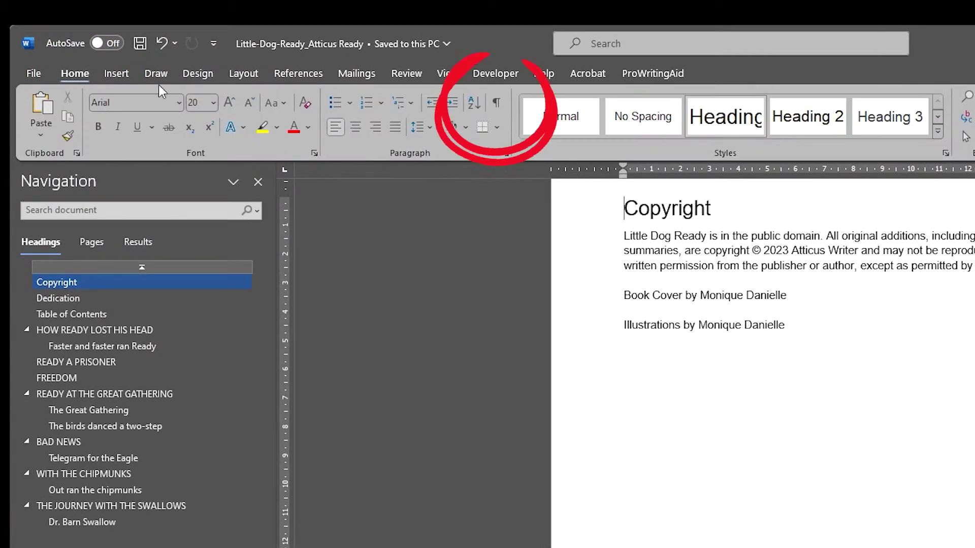
left_click(498, 103)
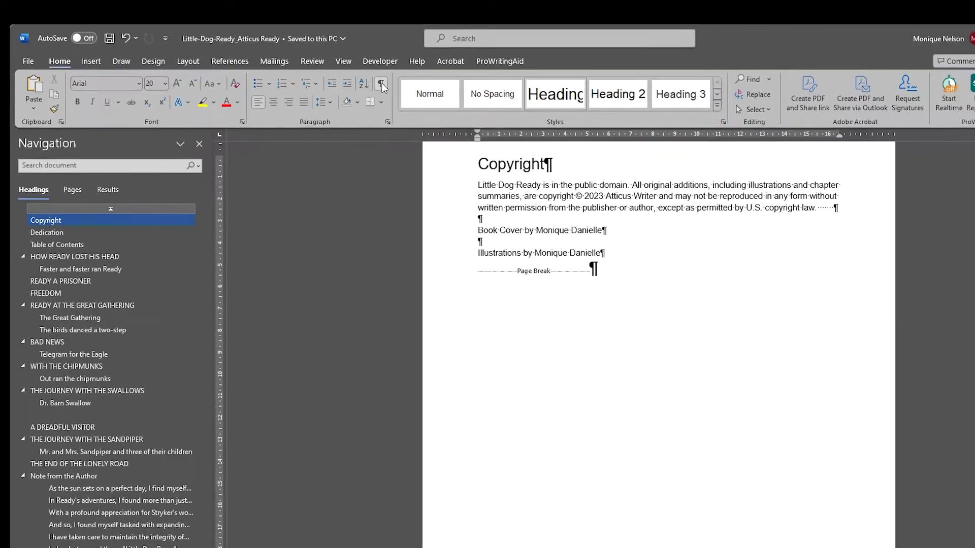
left_click_drag(549, 168, 567, 173)
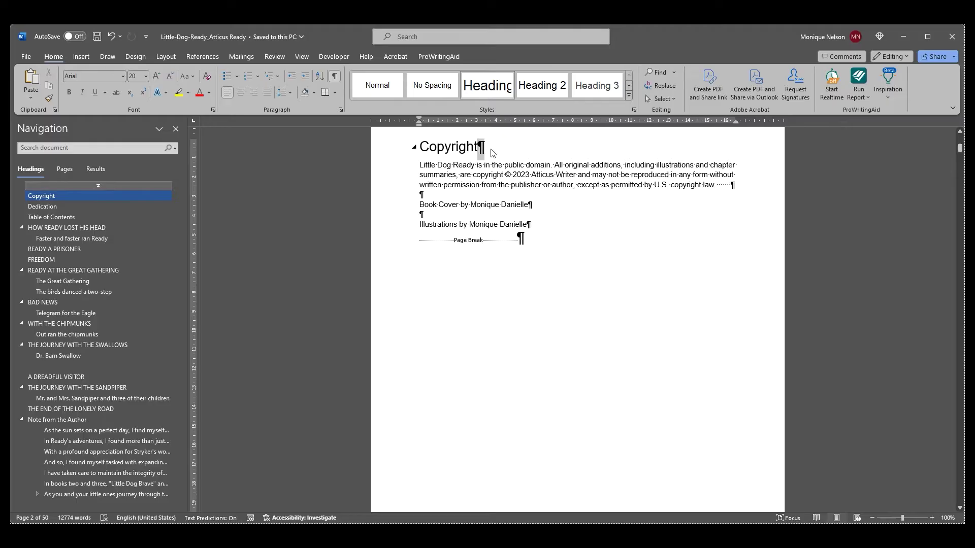
left_click_drag(418, 240, 499, 243)
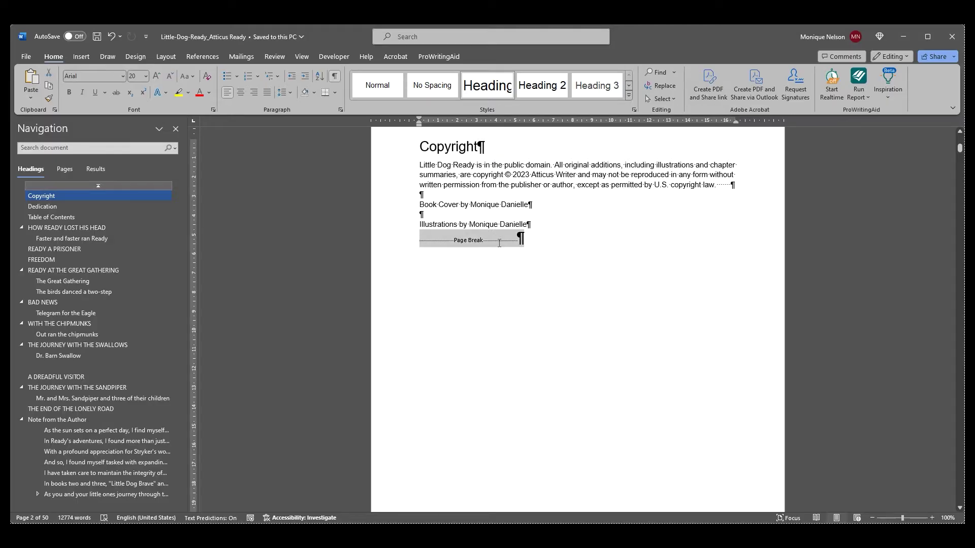
left_click(568, 257)
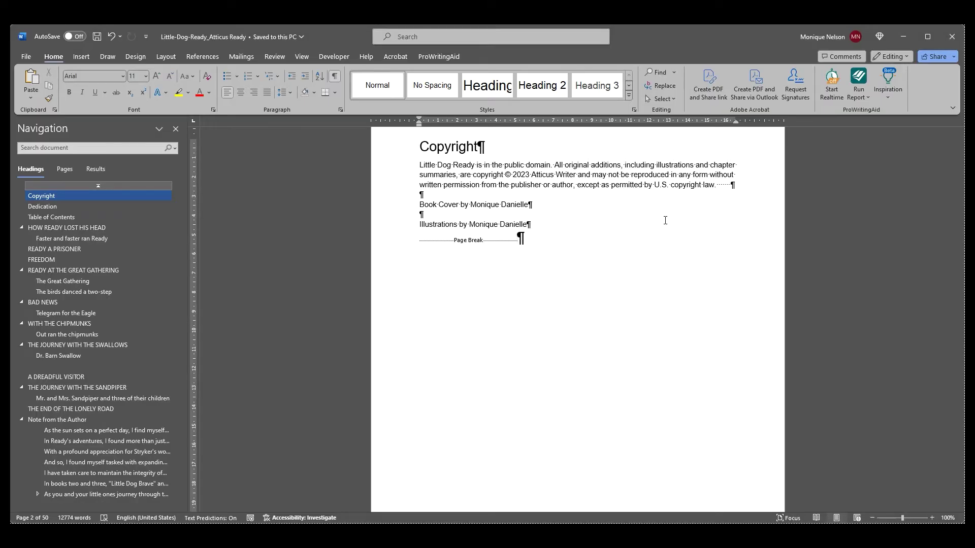
Step: Select the entire Table of Contents and delete it along with its leftover empty line
left_click(87, 218)
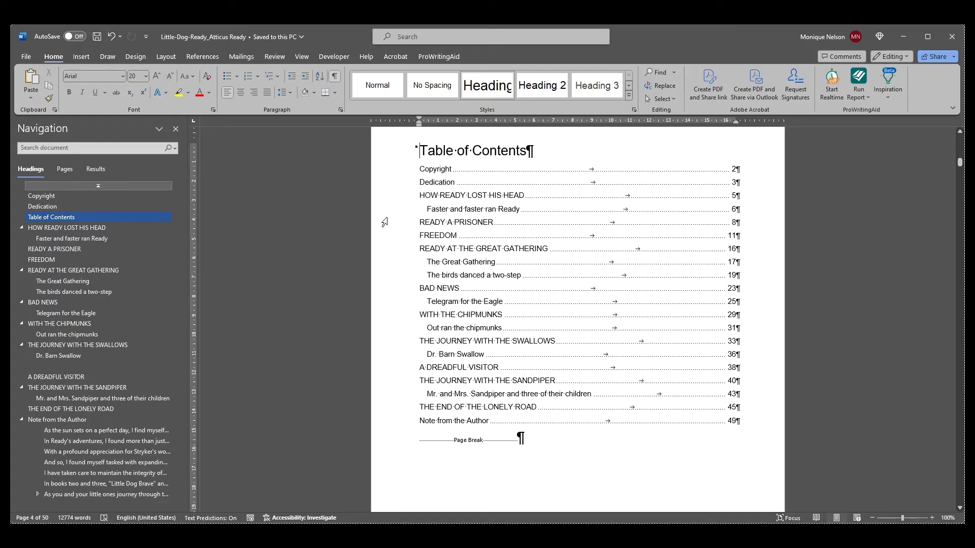
left_click_drag(422, 150, 473, 311)
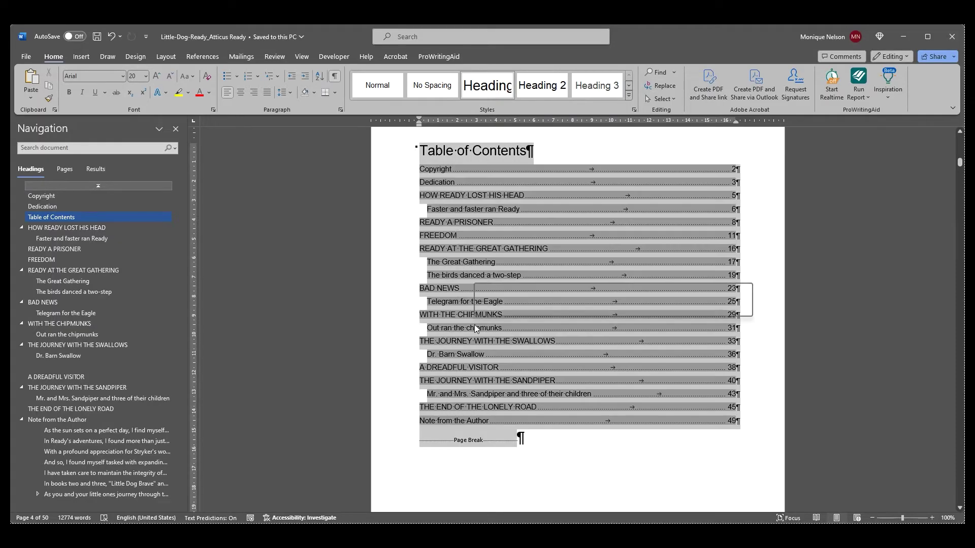
key("Delete")
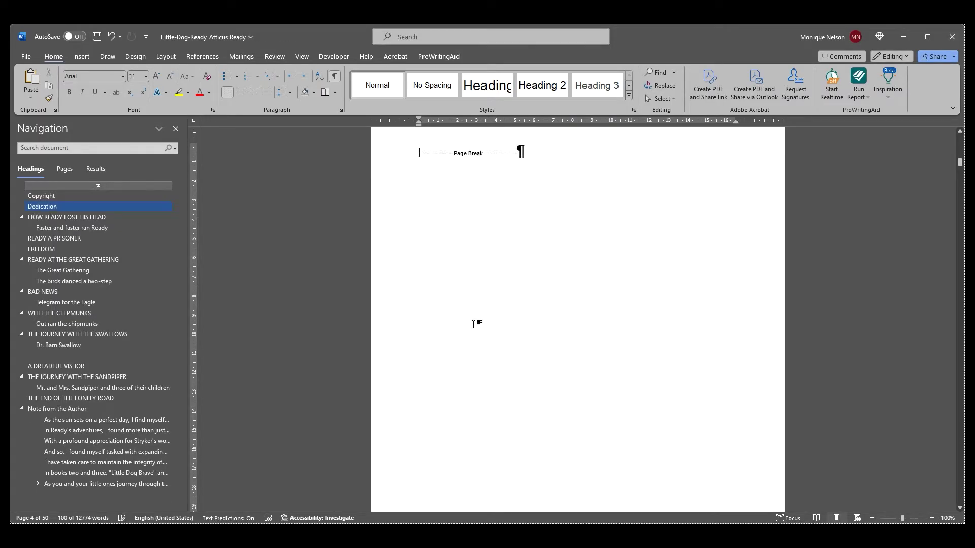
key("Delete")
key("Up")
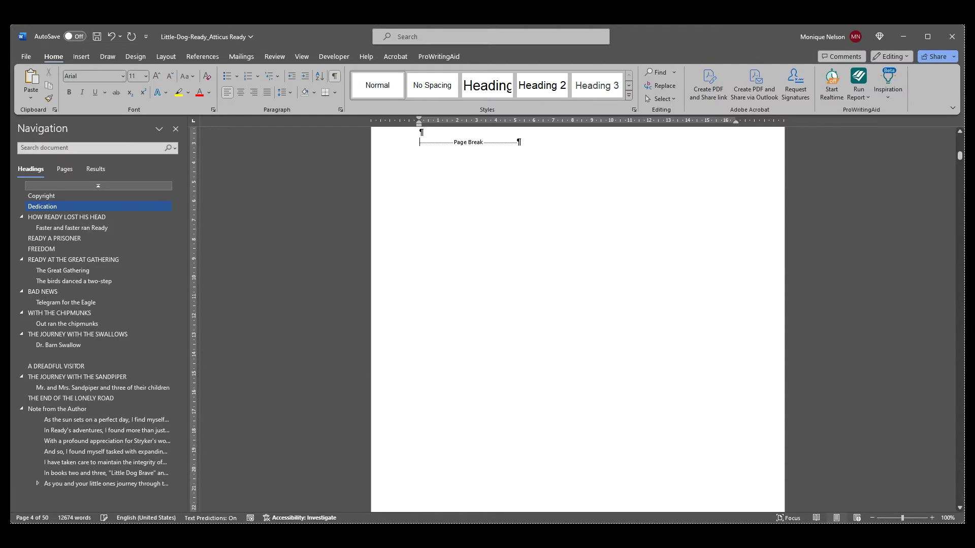
scroll(423, 310, "up", 3)
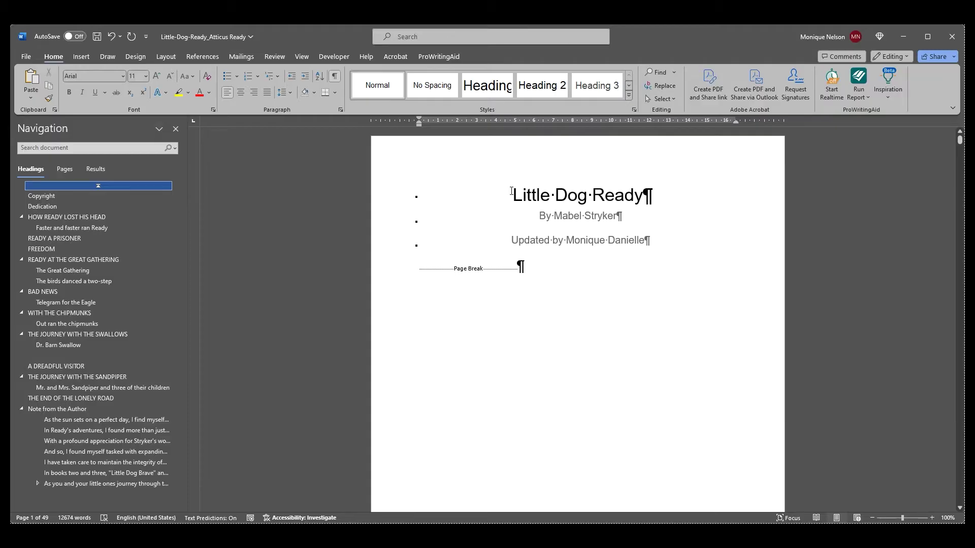
Step: Delete the title, author and updated-by lines from the title page, then go to Dedication
left_click_drag(512, 192, 538, 274)
key("Delete")
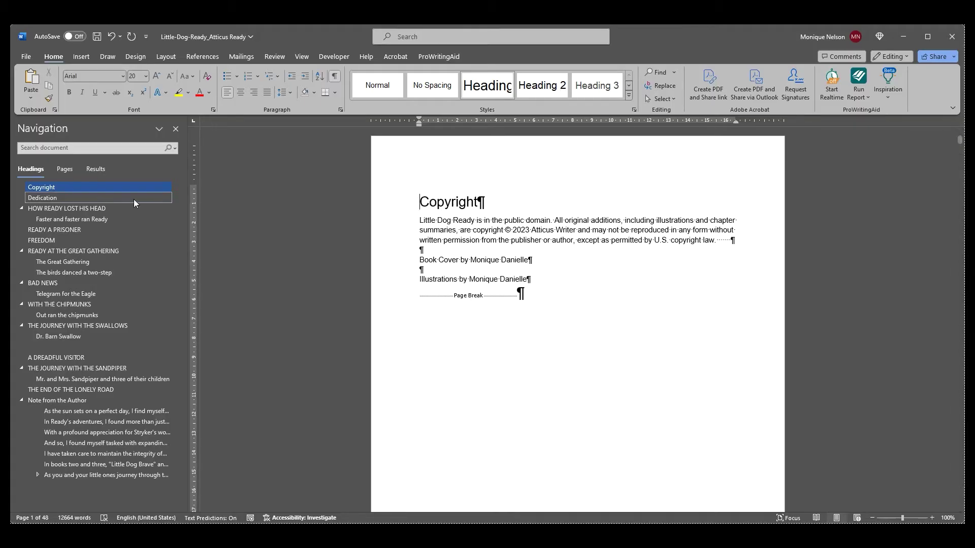
left_click(100, 198)
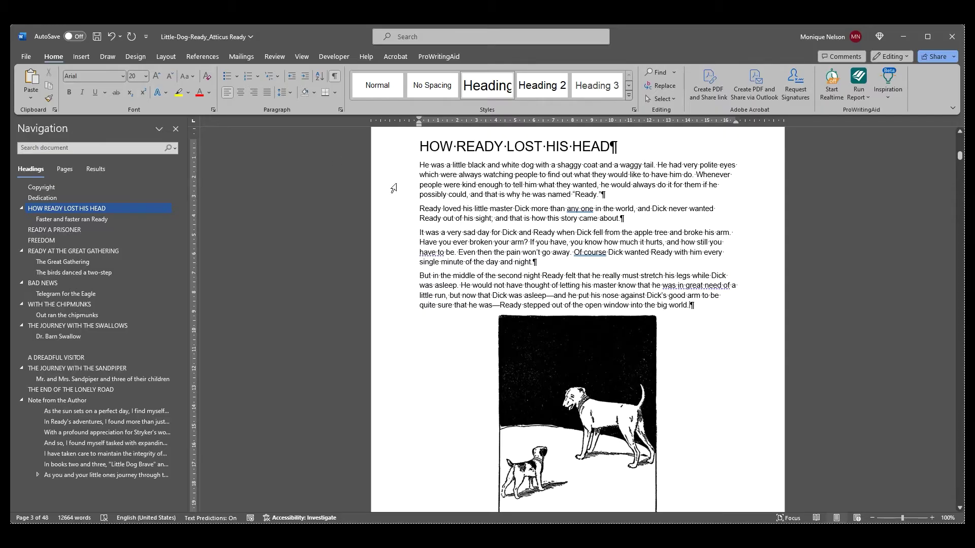
Step: Turn the HOW READY LOST HIS HEAD heading into plain body text at 24 pt
left_click_drag(424, 147, 619, 149)
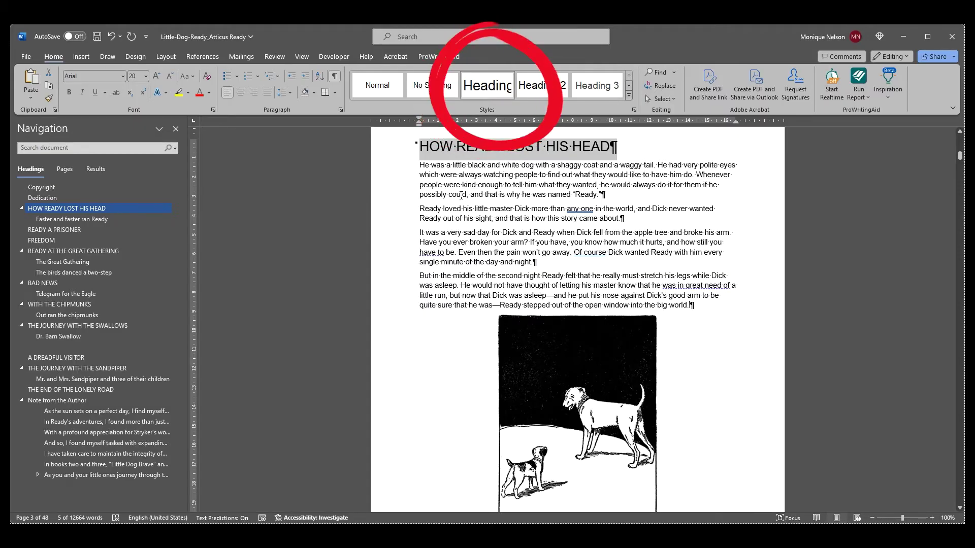
left_click(420, 148)
left_click_drag(419, 147, 619, 149)
left_click(389, 90)
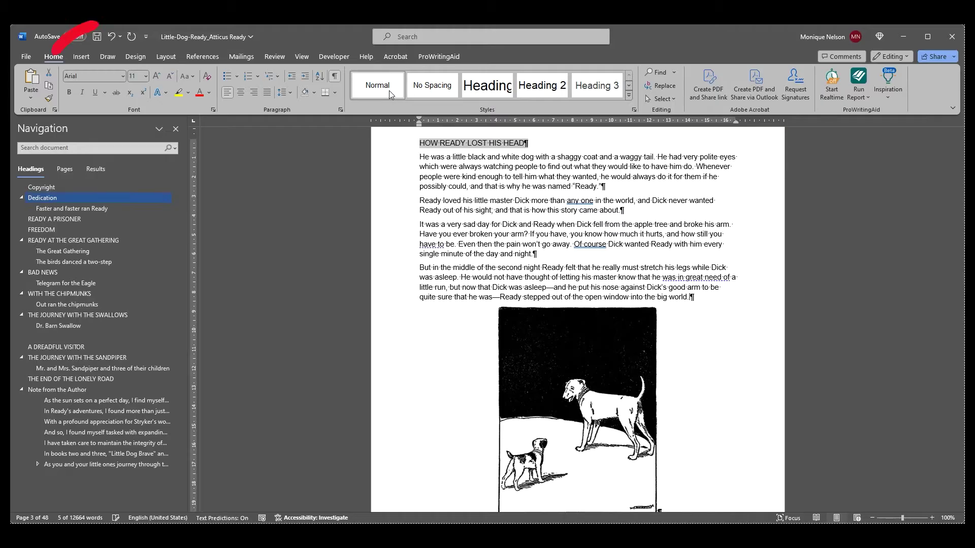
left_click(146, 76)
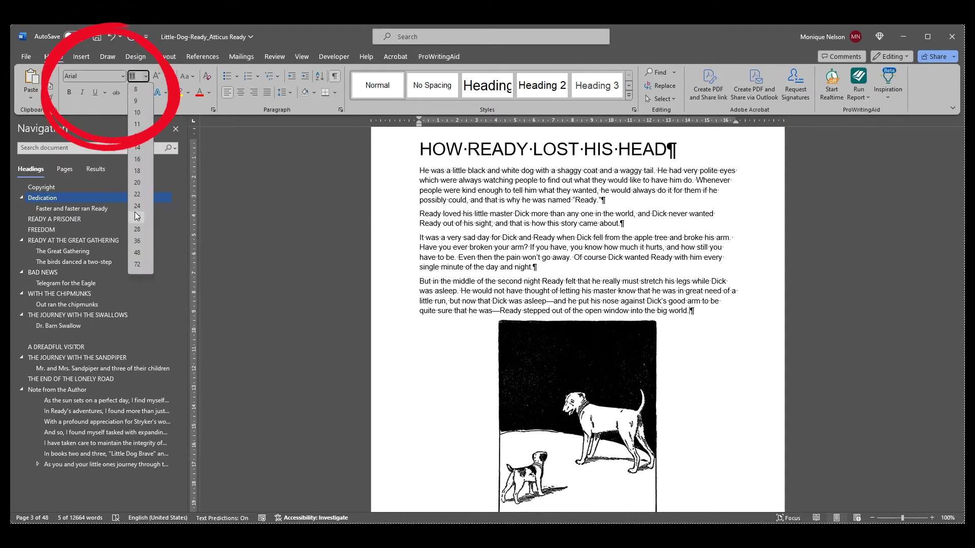
left_click(137, 206)
left_click(457, 182)
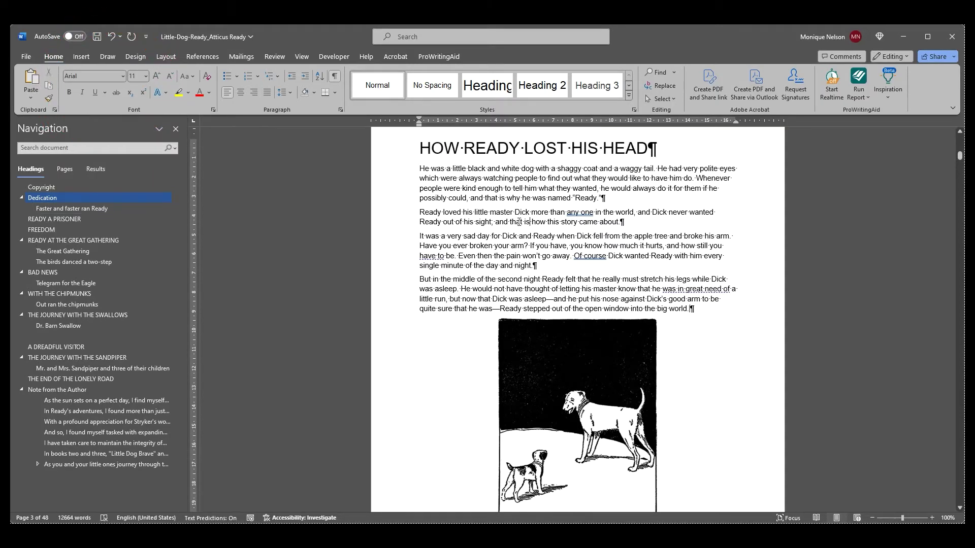
Step: Insert a page break before the READY A PRISONER chapter
left_click(90, 218)
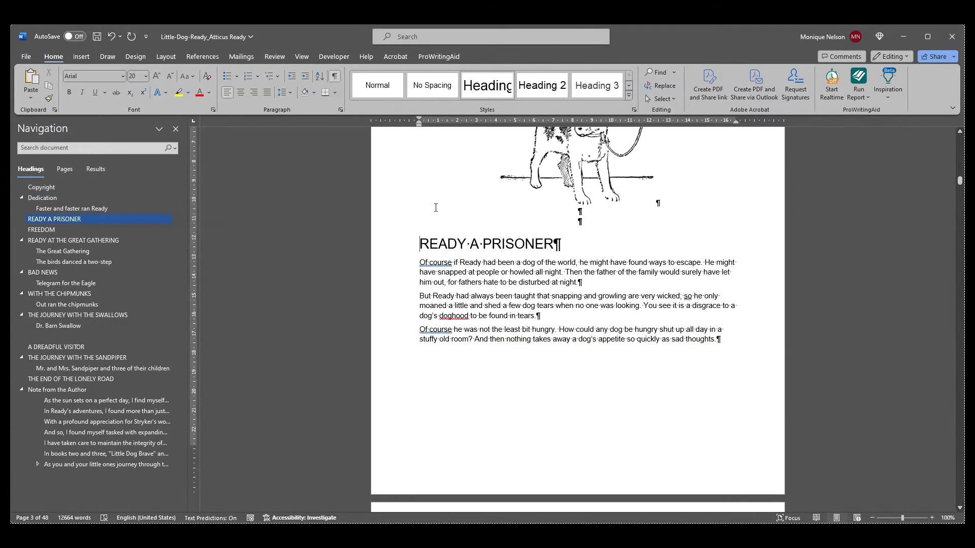
key("ctrl+Return")
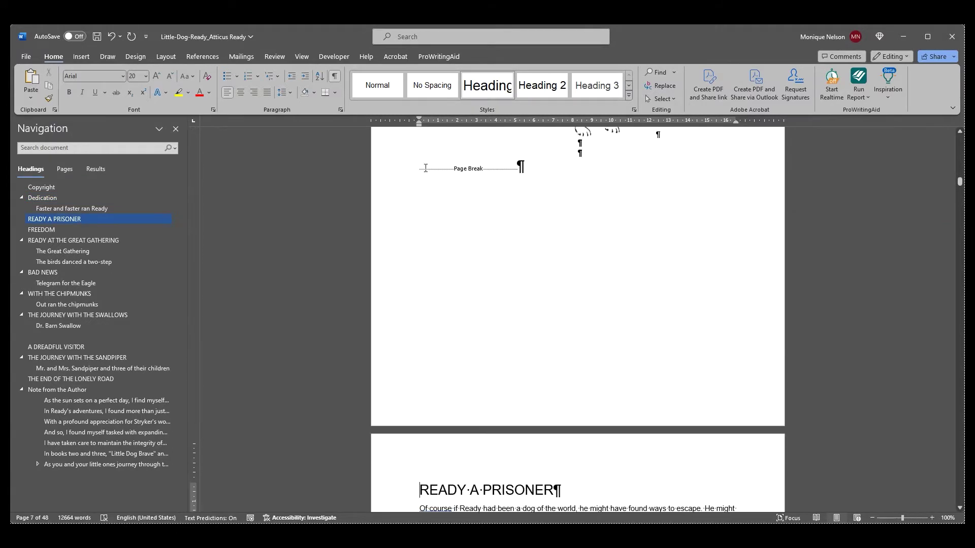
double_click(425, 168)
Step: Add empty lines above the FREEDOM chapter heading
left_click(60, 217)
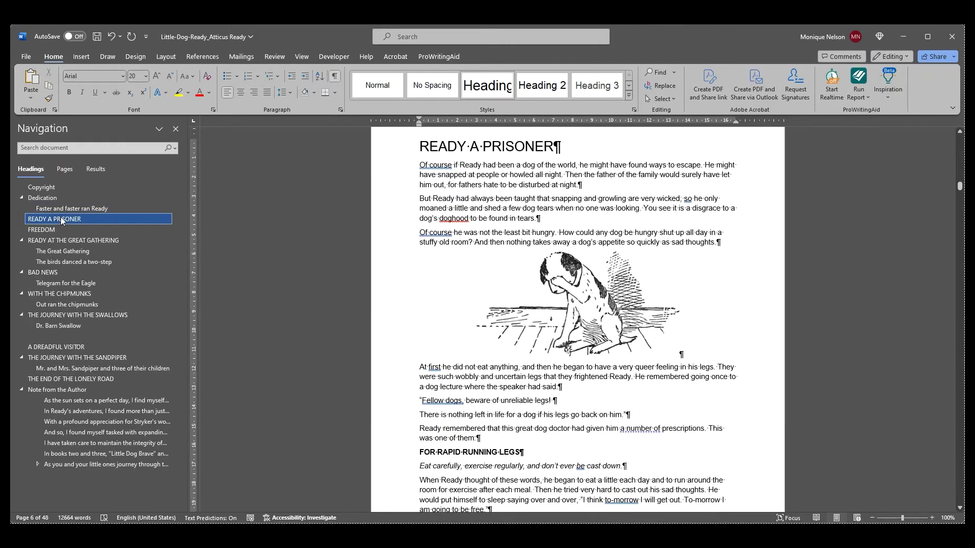
left_click(65, 230)
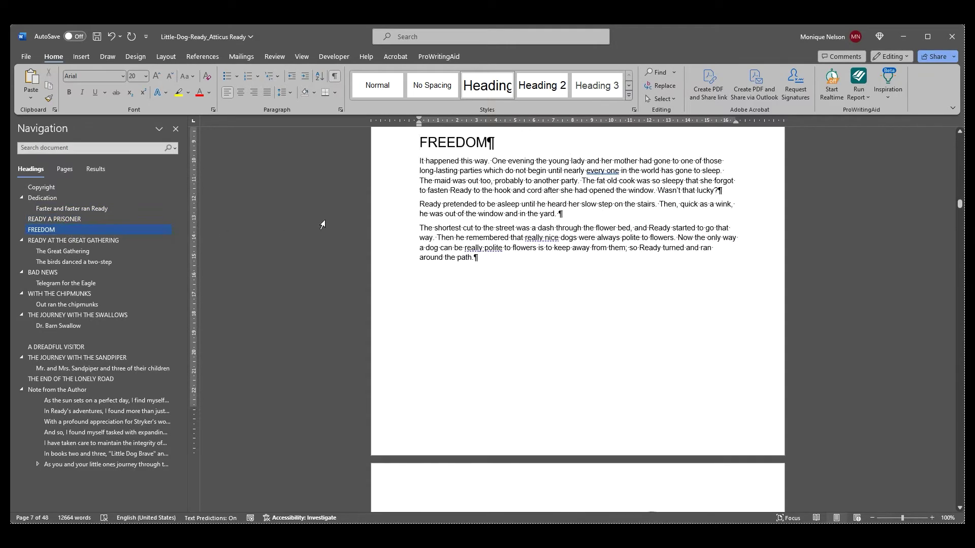
key("Return")
key("Return")
key("Return")
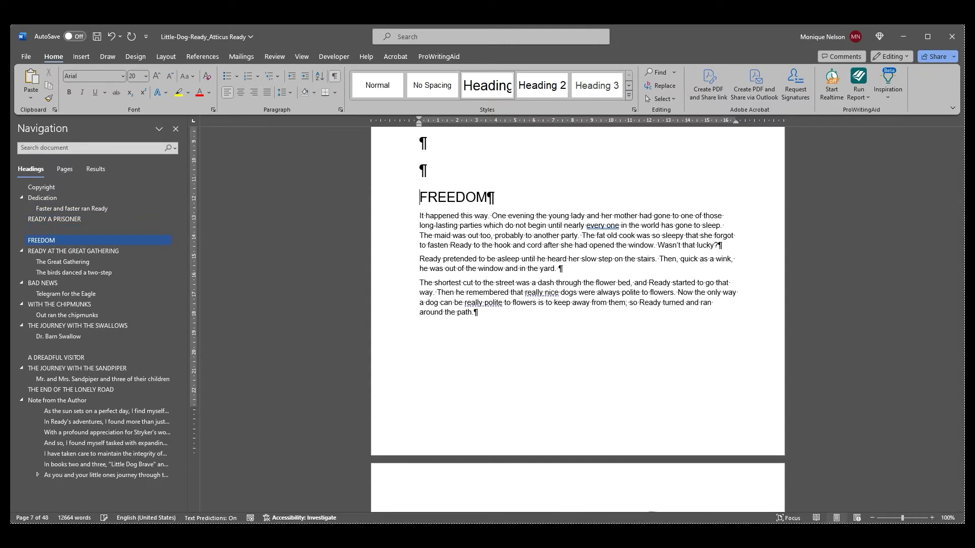
key("Return")
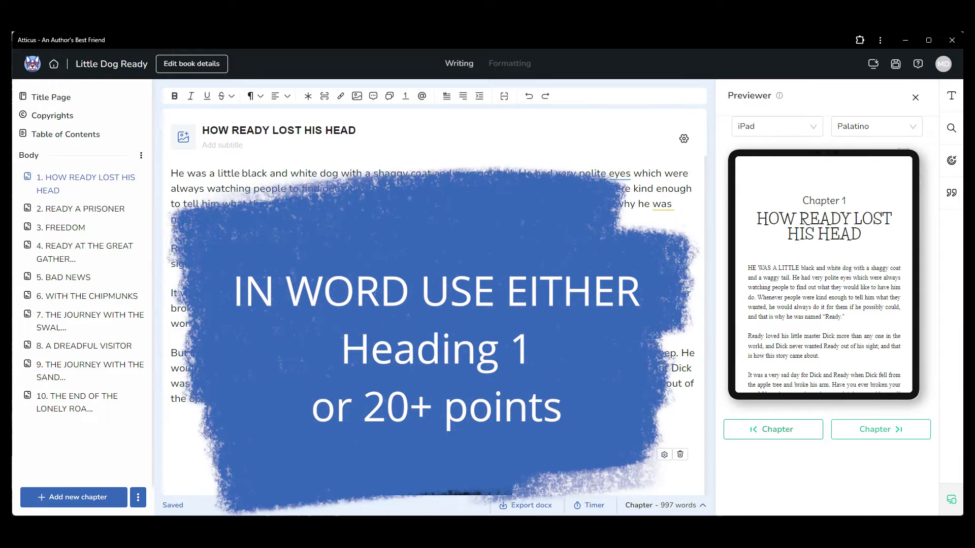
Step: Select the HOW READY LOST HIS HEAD title in Atticus and its matching heading in Word
triple_click(278, 130)
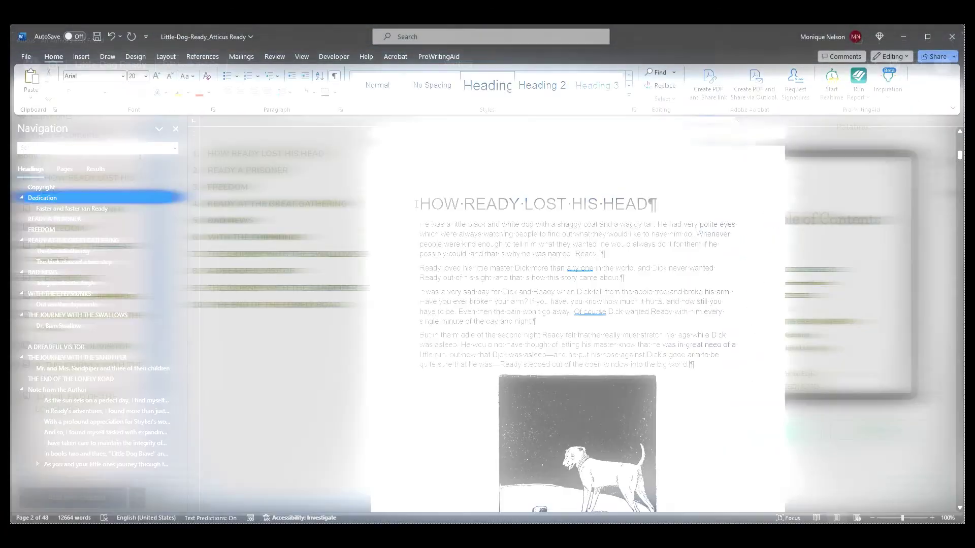
left_click_drag(419, 204, 656, 204)
Step: Apply Heading 1 to HOW READY LOST HIS HEAD and check it among the Navigation pane chapters
left_click(486, 89)
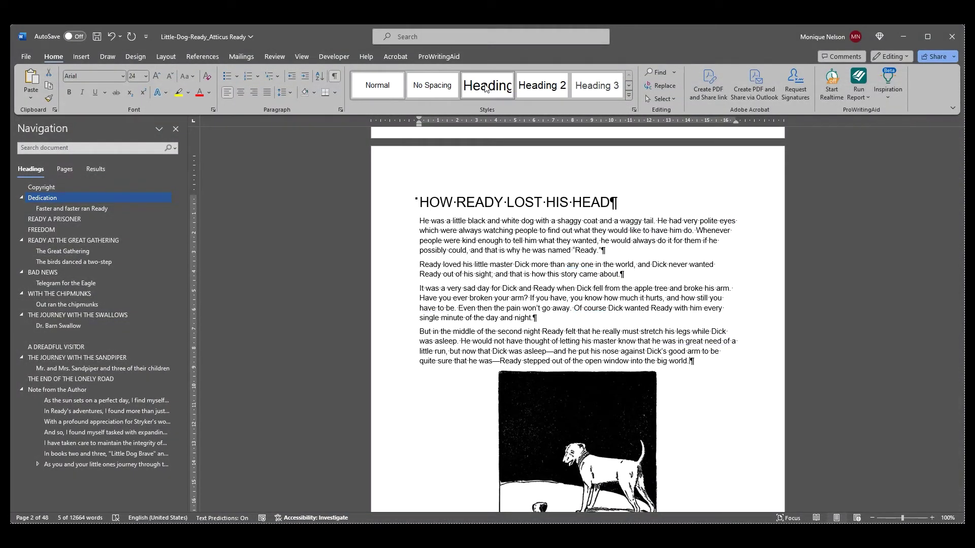
left_click(37, 208)
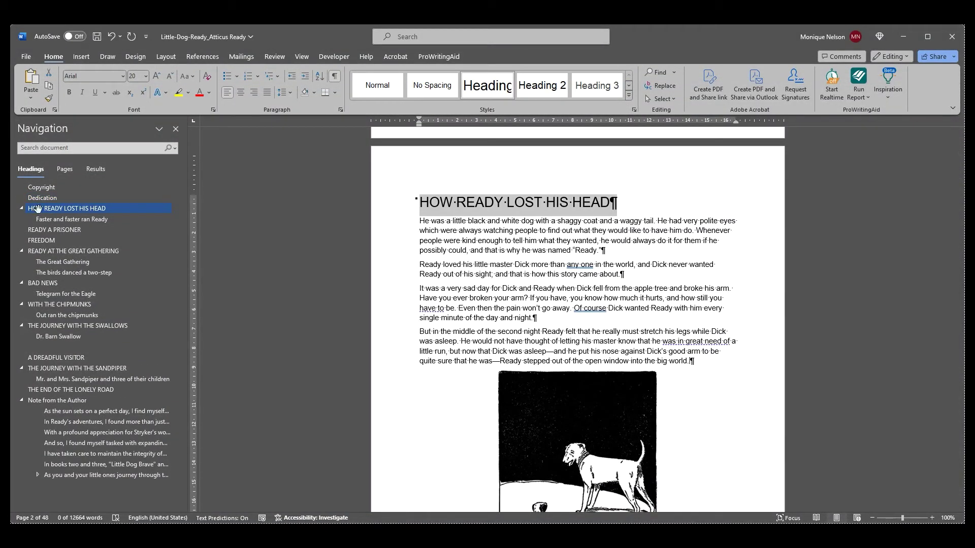
left_click(86, 230)
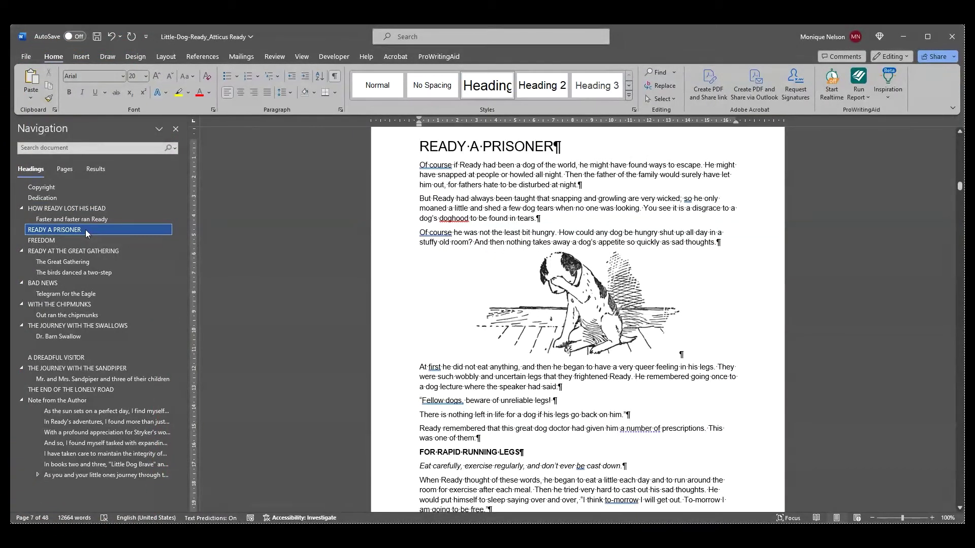
left_click(72, 241)
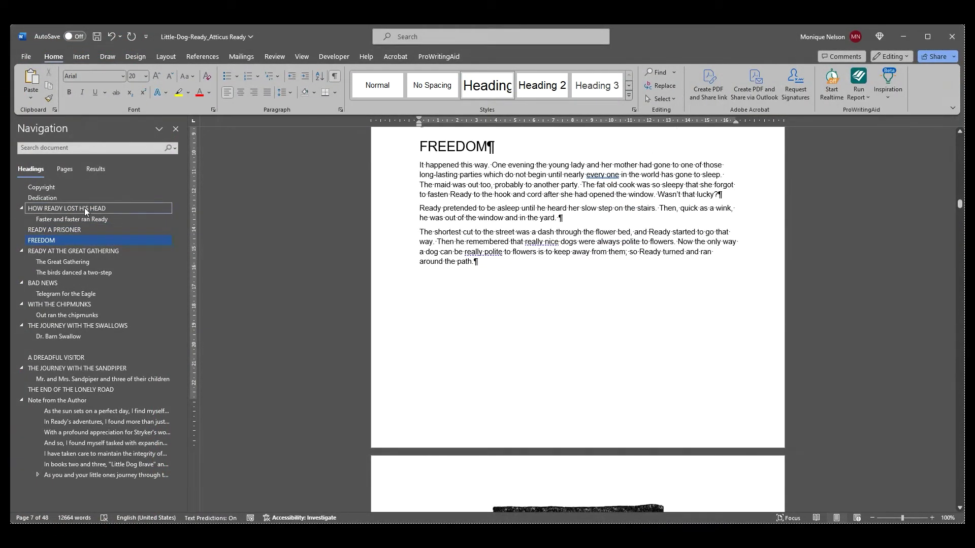
left_click(95, 208)
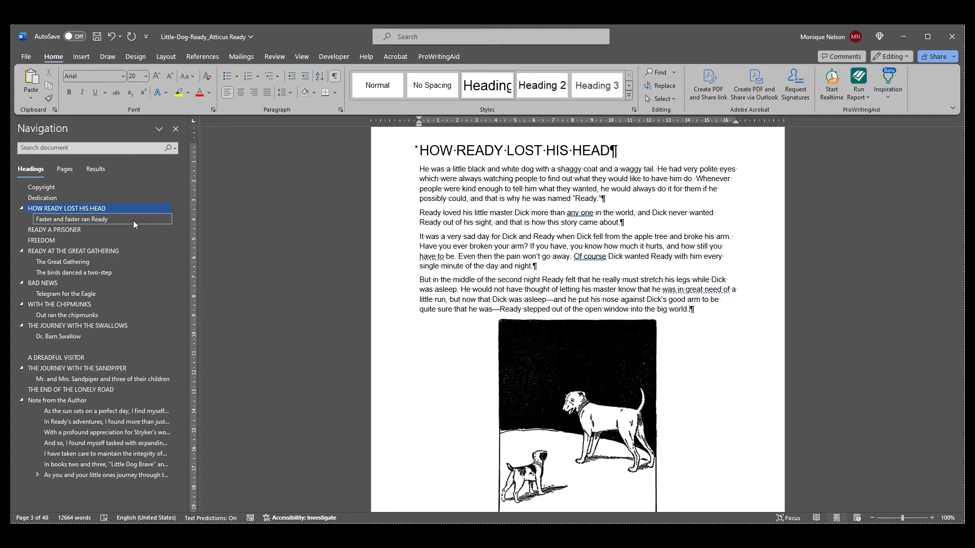
scroll(562, 278, "down", 7)
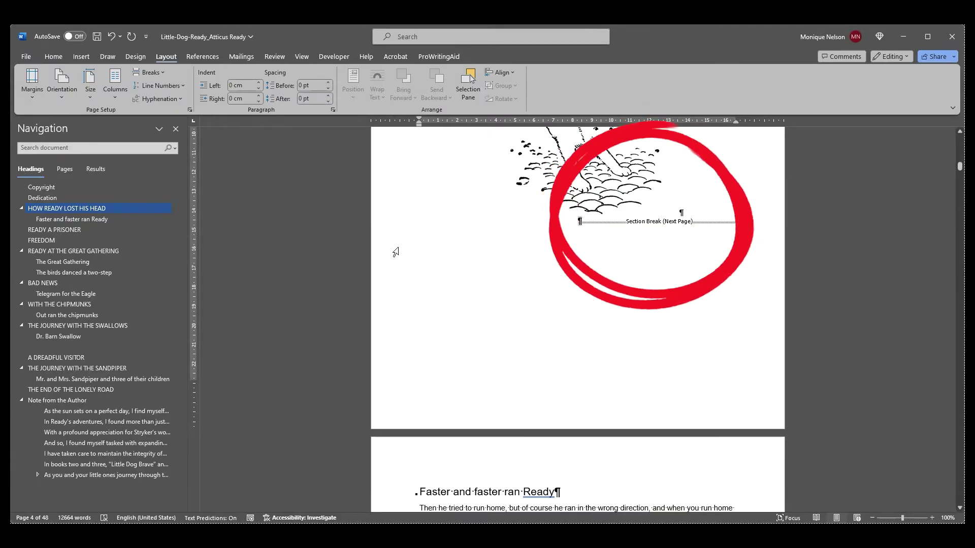
Step: Delete the section break before Faster and faster ran Ready and the blank lines above Dr. Barn Swallow
key("Delete")
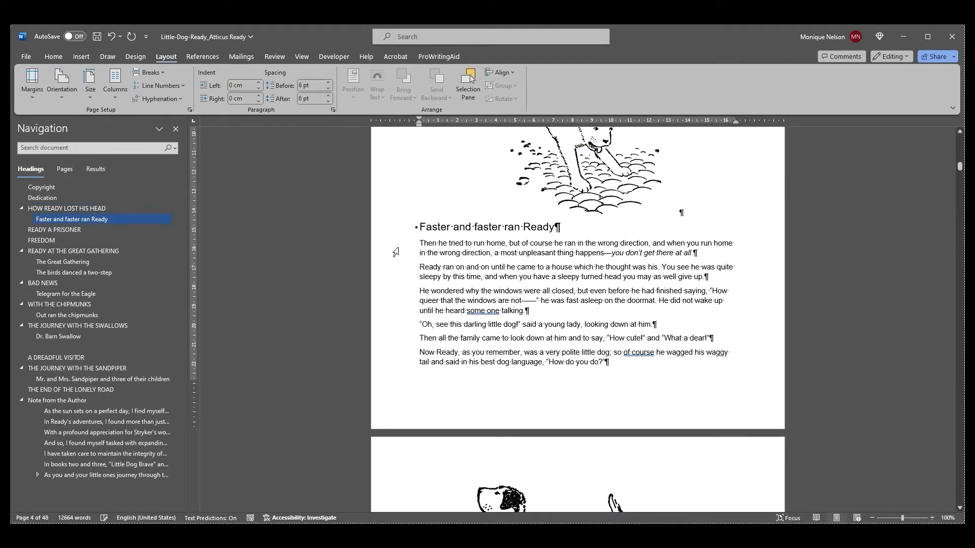
left_click(420, 226)
left_click(54, 335)
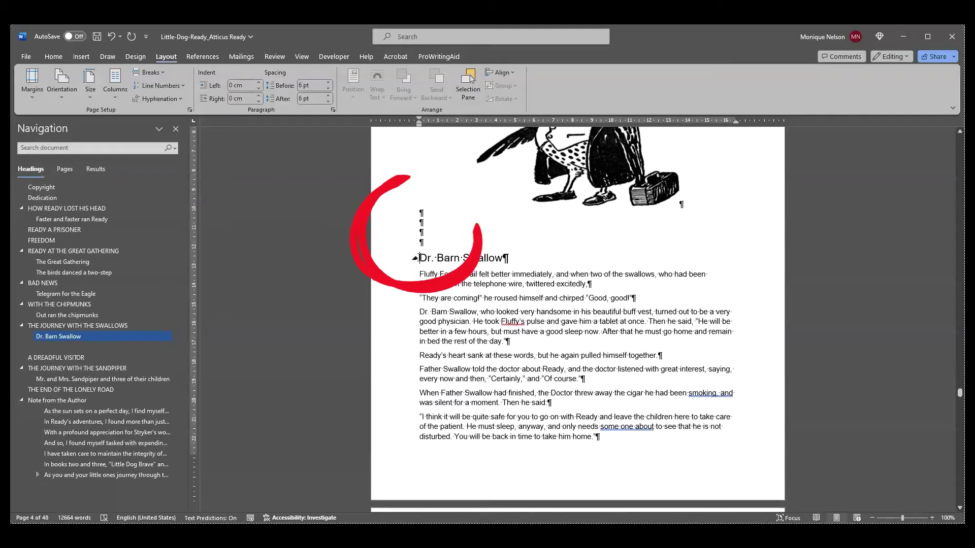
left_click_drag(424, 245, 422, 216)
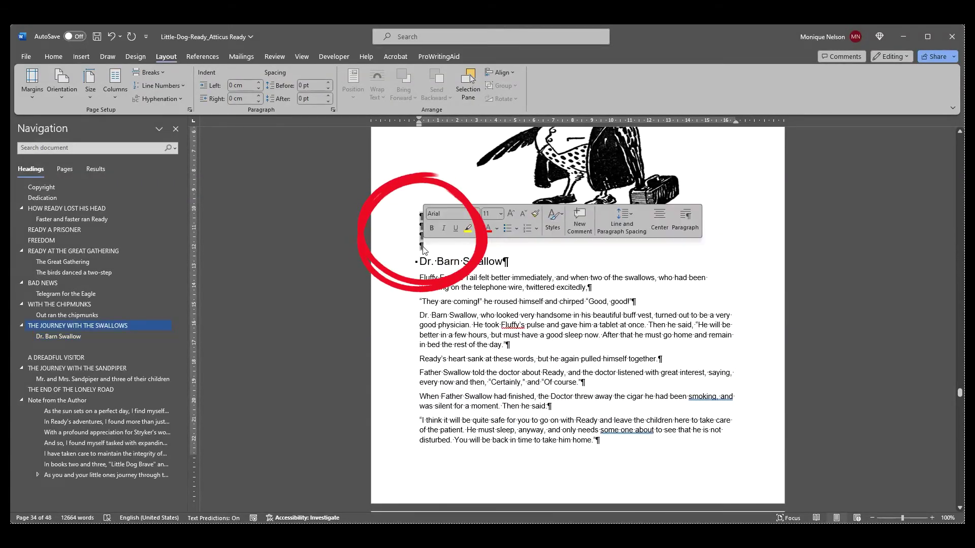
key("Delete")
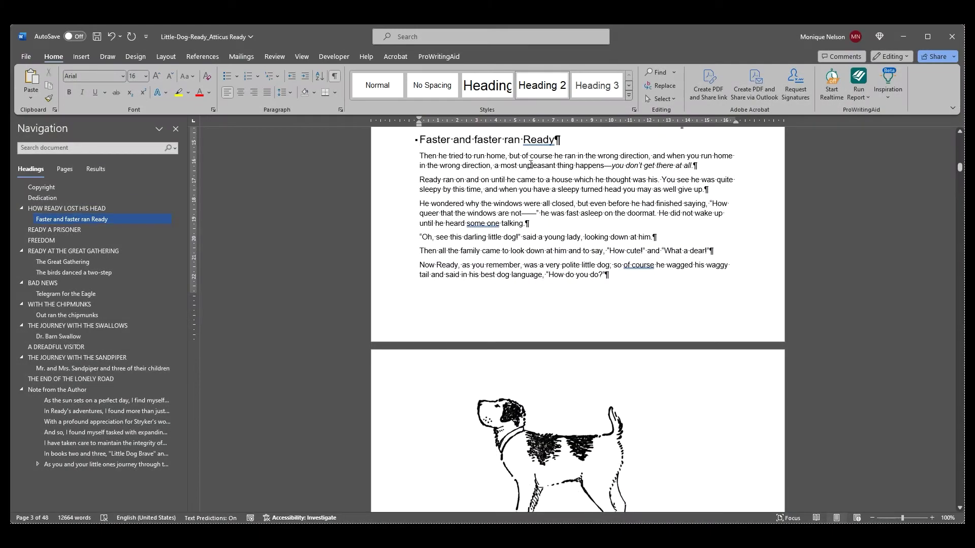
Step: Apply Heading 2 to the Faster and faster ran Ready and The Great Gathering subheadings
left_click_drag(556, 140, 417, 141)
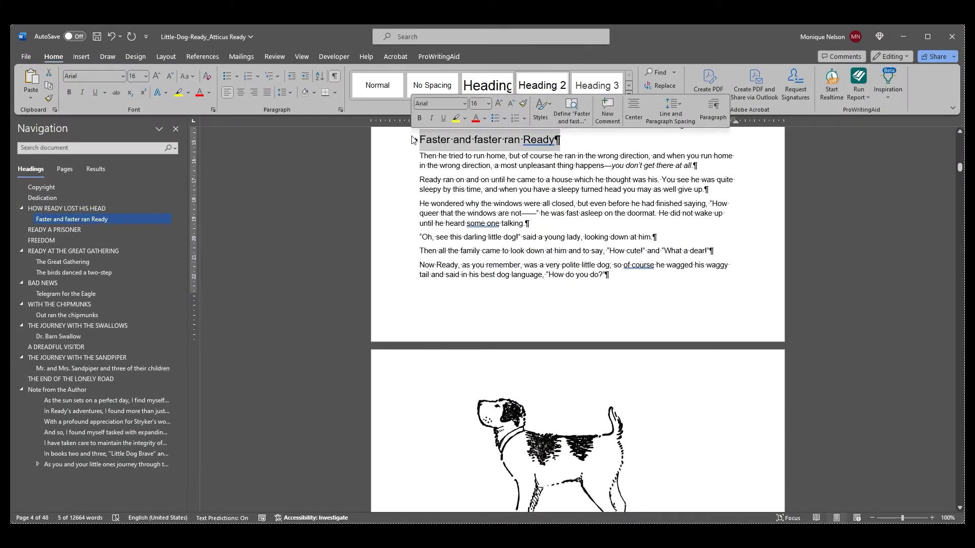
left_click(539, 87)
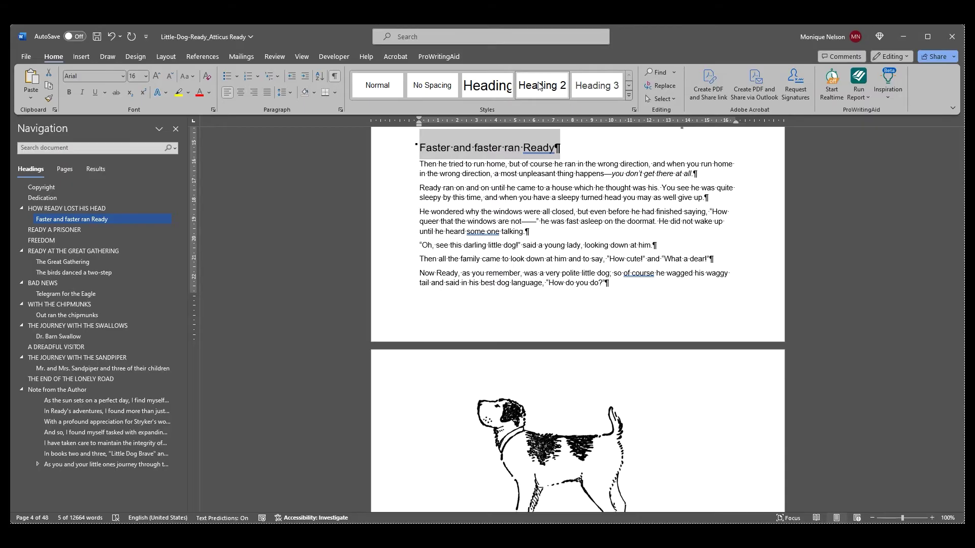
left_click(629, 95)
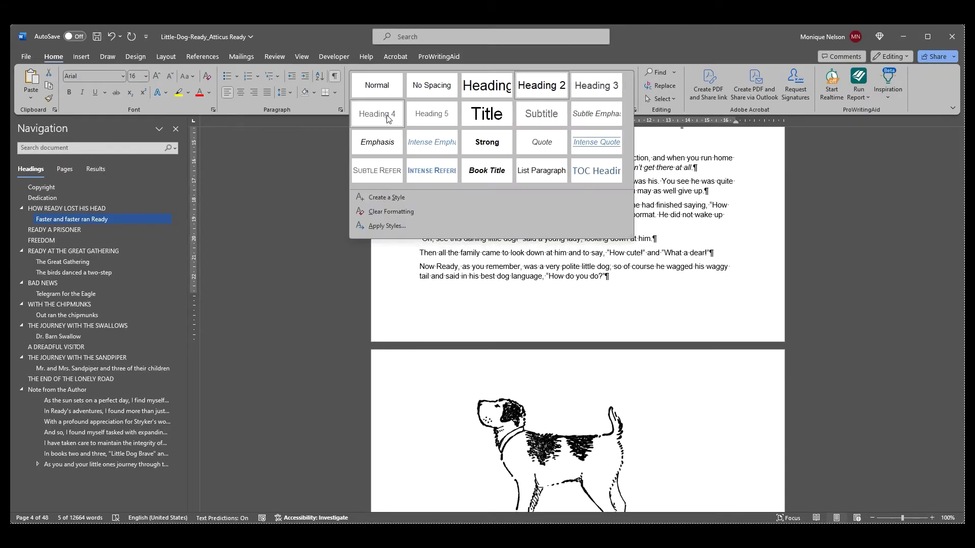
left_click(552, 92)
left_click(655, 173)
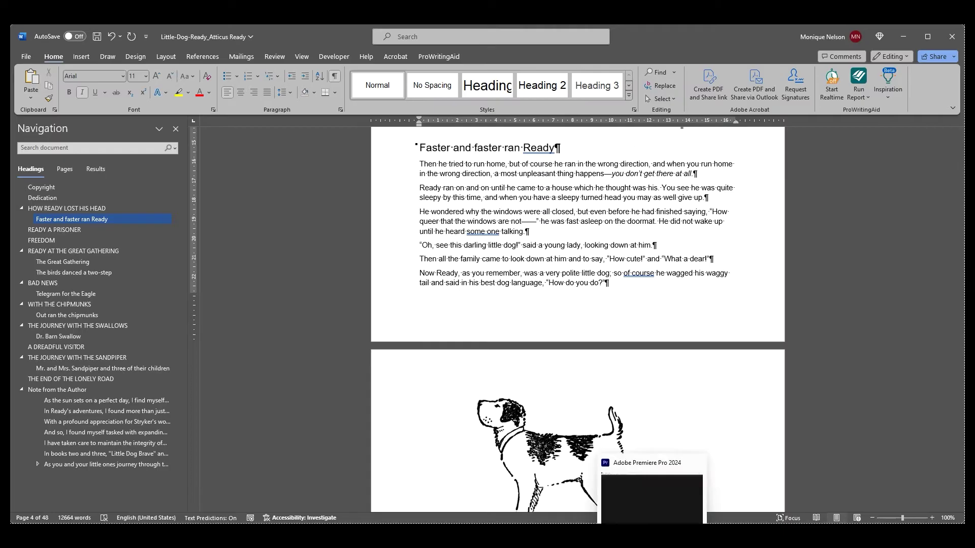
left_click(421, 148)
left_click(66, 262)
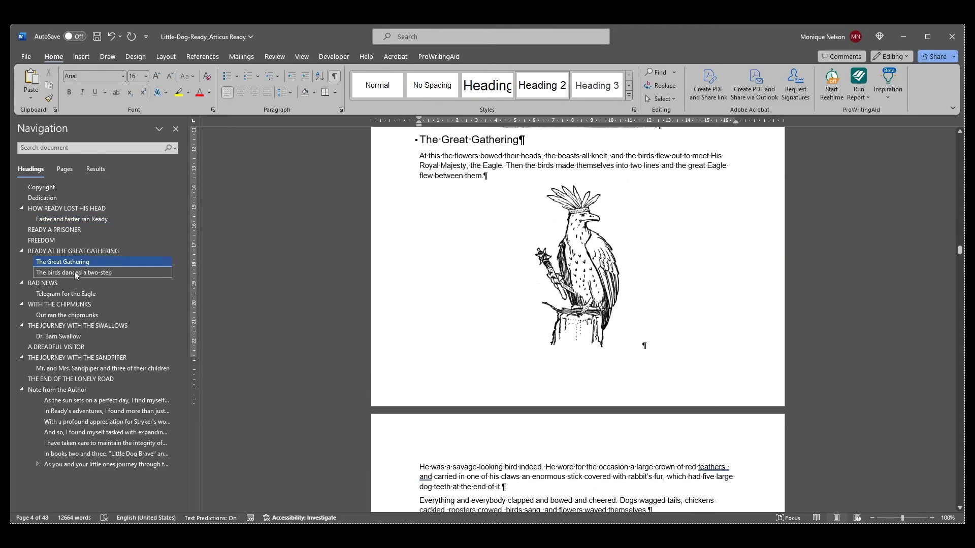
left_click(547, 89)
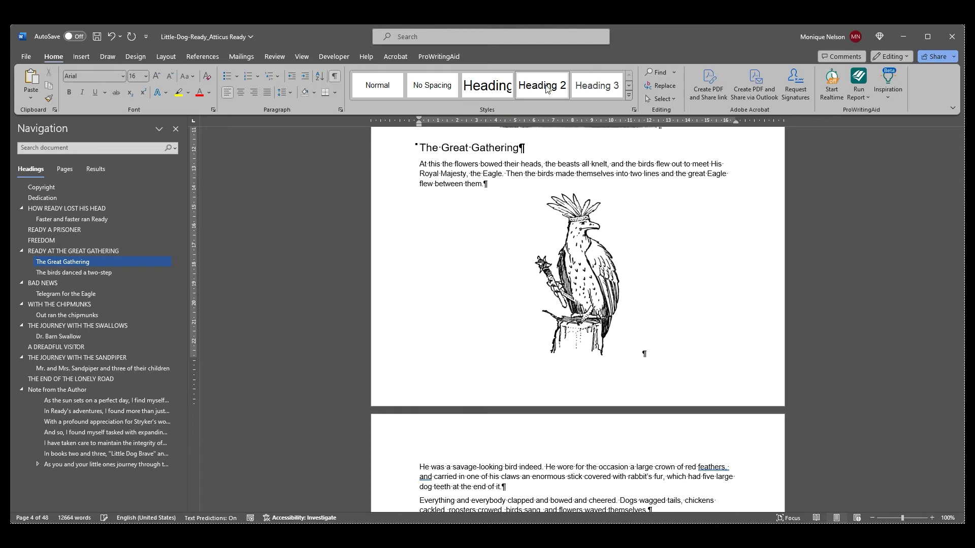
left_click(113, 273)
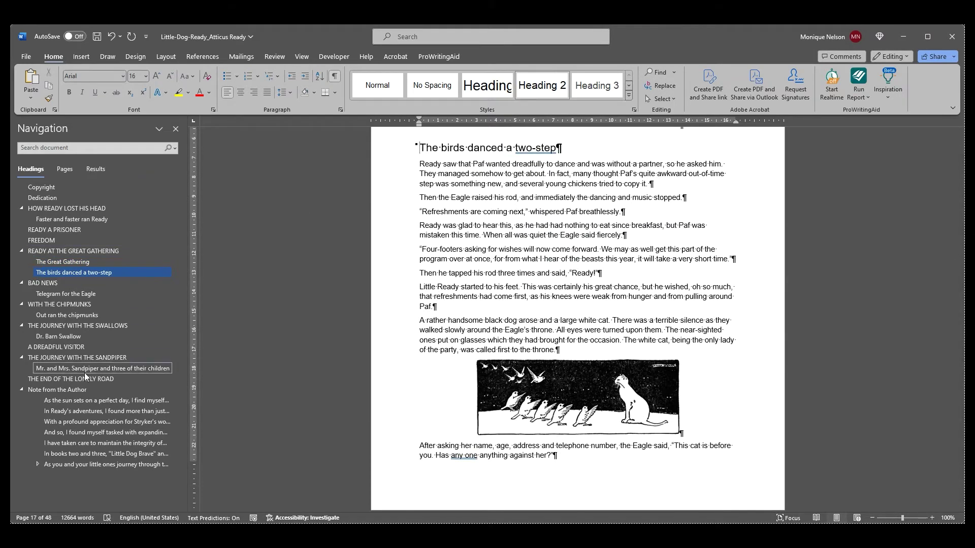
Step: Style the author's sign-off line at the end of Note from the Author as Heading 4
left_click(74, 389)
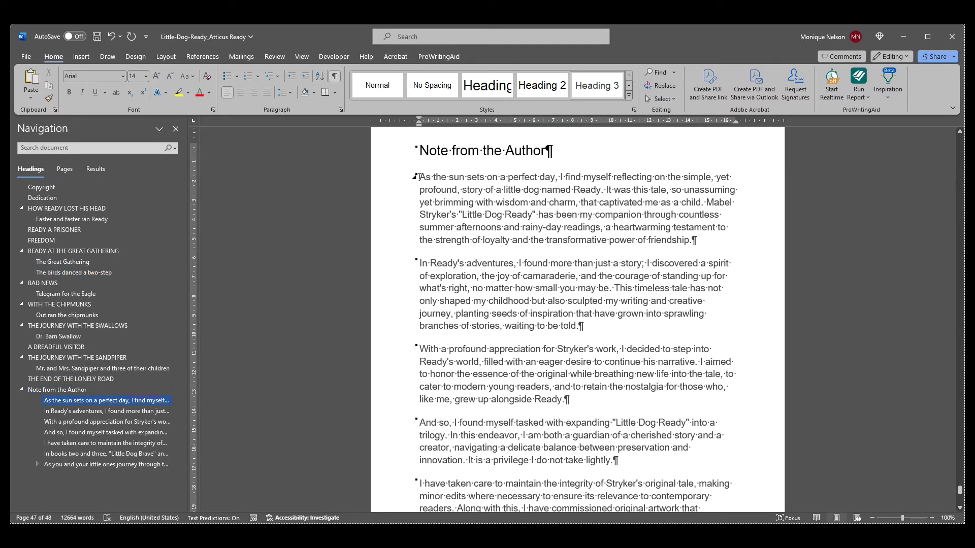
left_click_drag(420, 176, 642, 331)
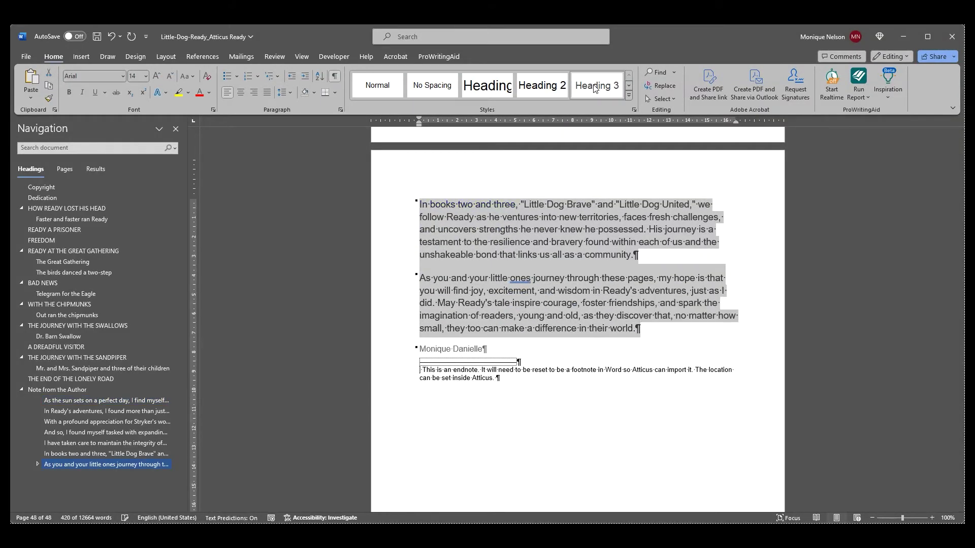
left_click(495, 349)
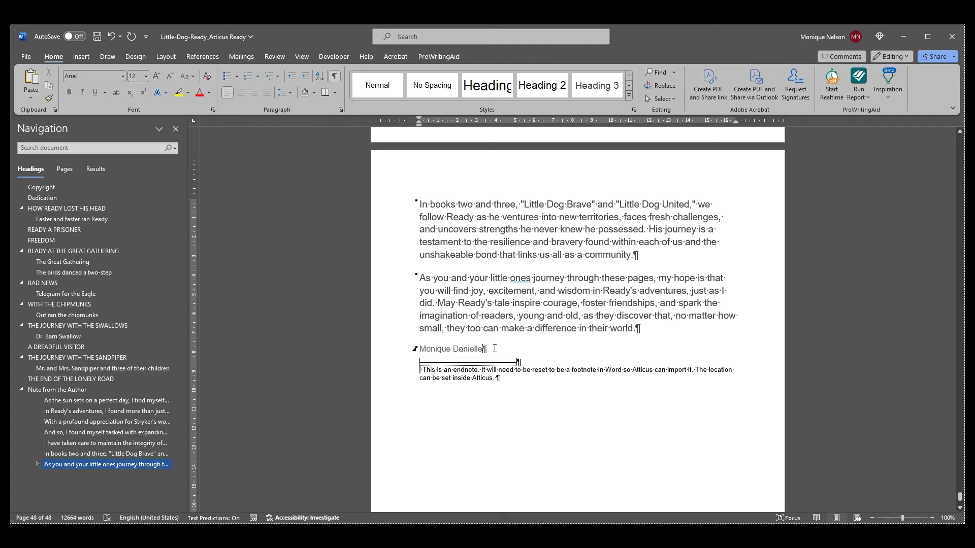
left_click(409, 349)
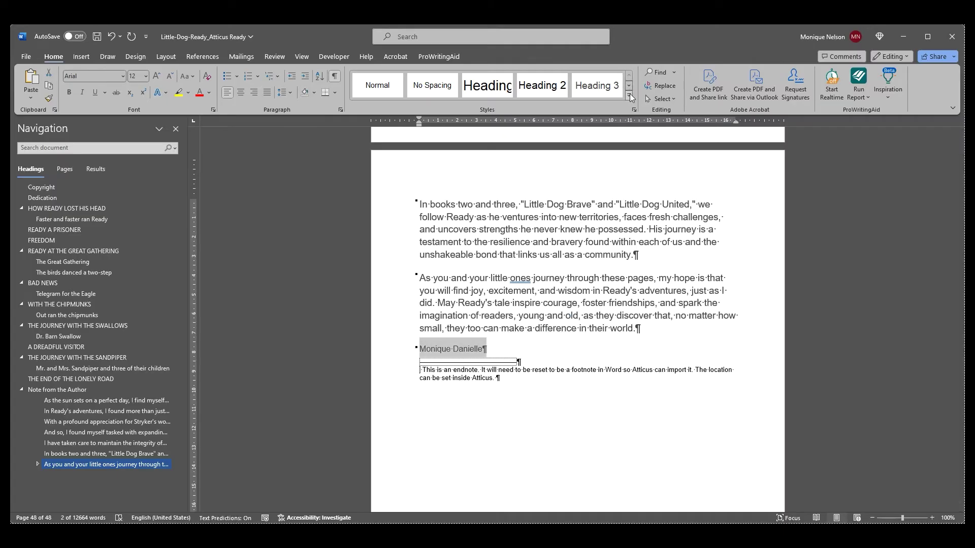
left_click(630, 97)
left_click(371, 117)
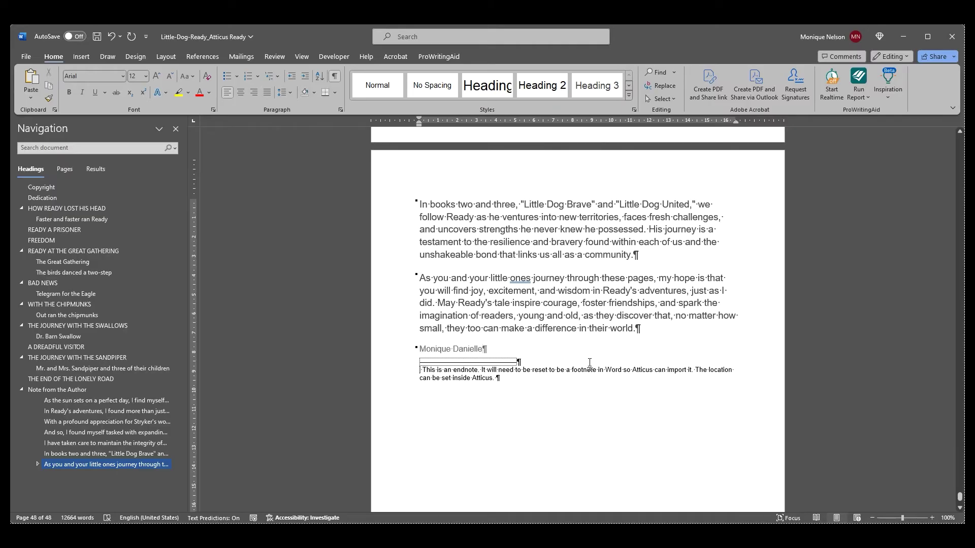
scroll(590, 363, "up", 15)
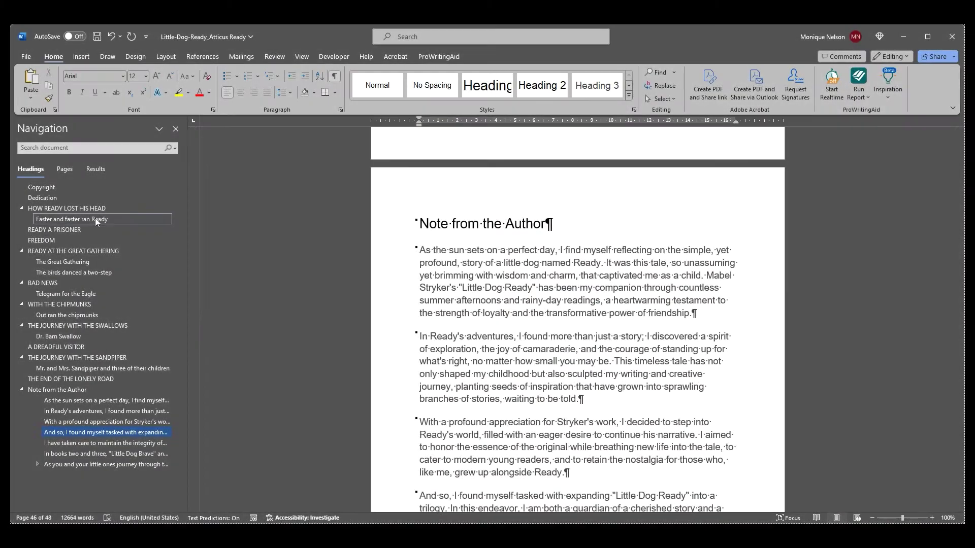
Step: Add a scene-break line above the Faster and faster ran Ready subheading
left_click(95, 218)
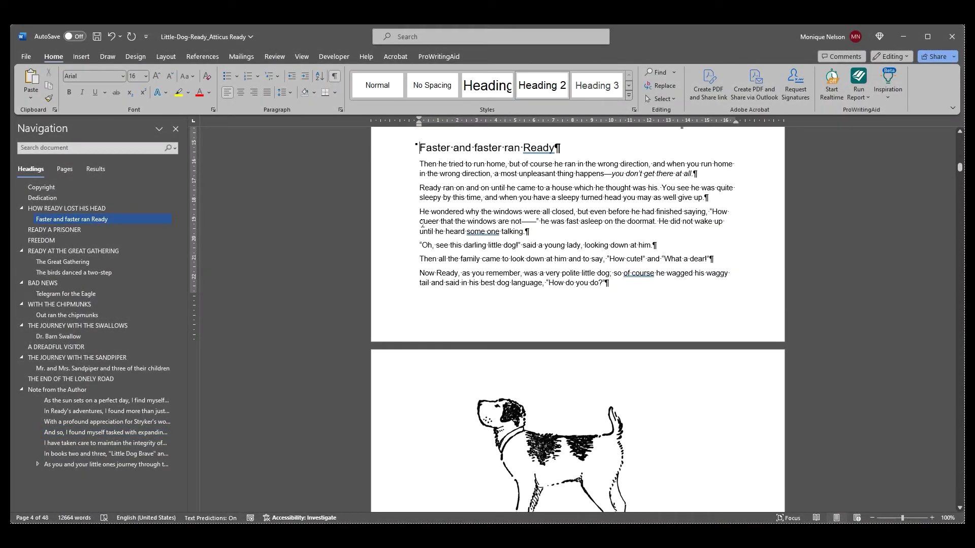
scroll(424, 223, "up", 3)
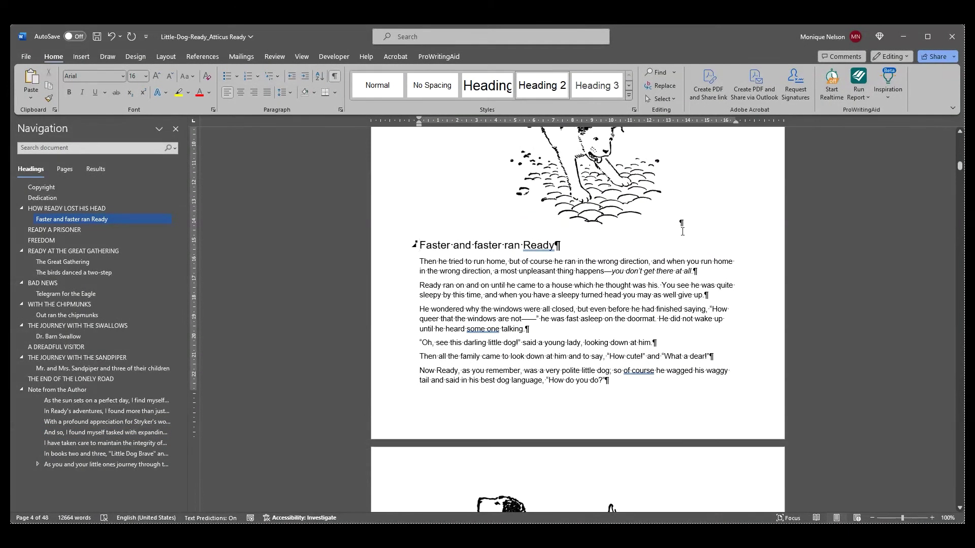
key("Return")
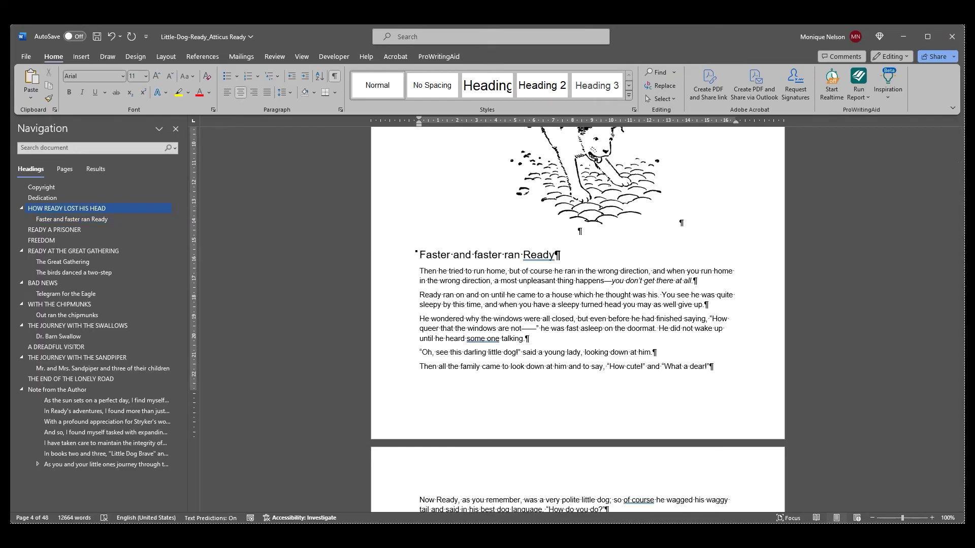
key("Return")
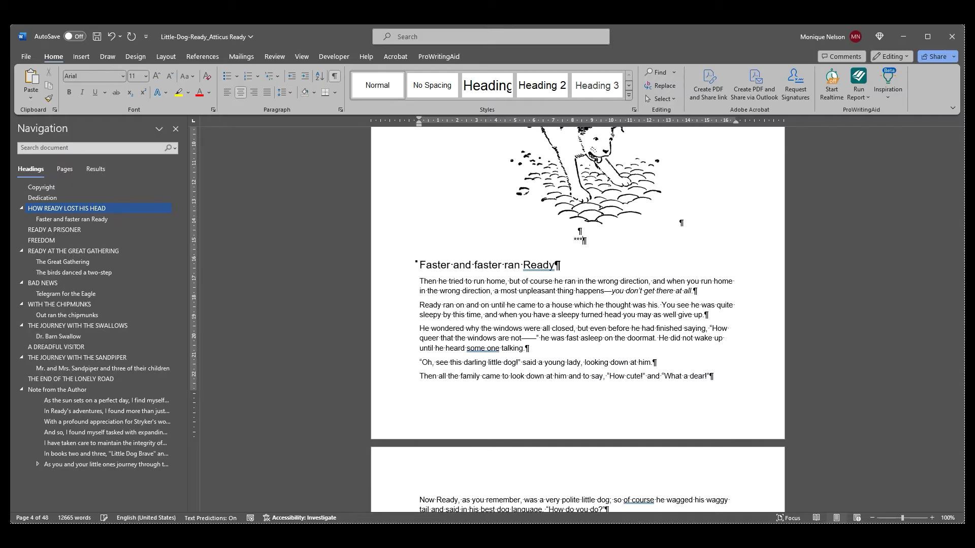
left_click(557, 242)
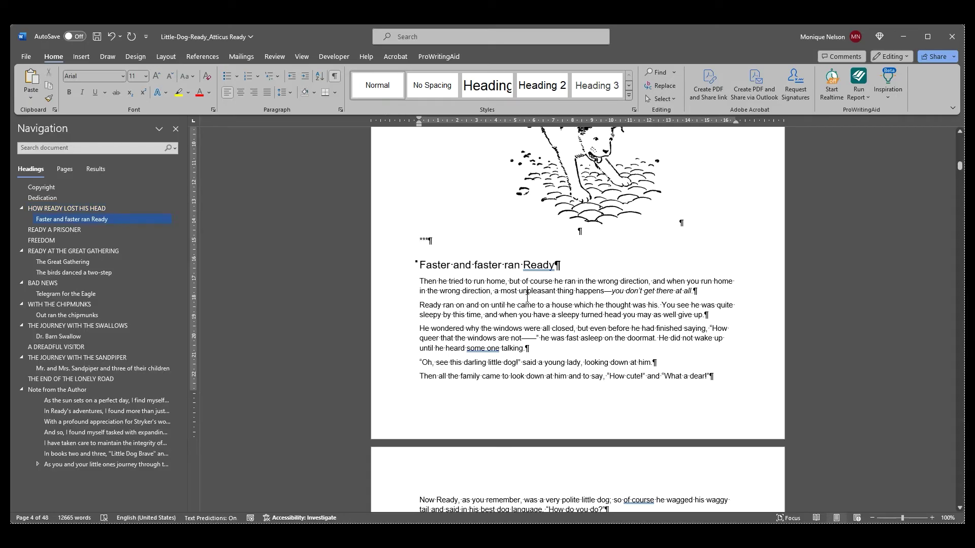
Step: Add a *** line above The Great Gathering and set it to Normal style
left_click(92, 264)
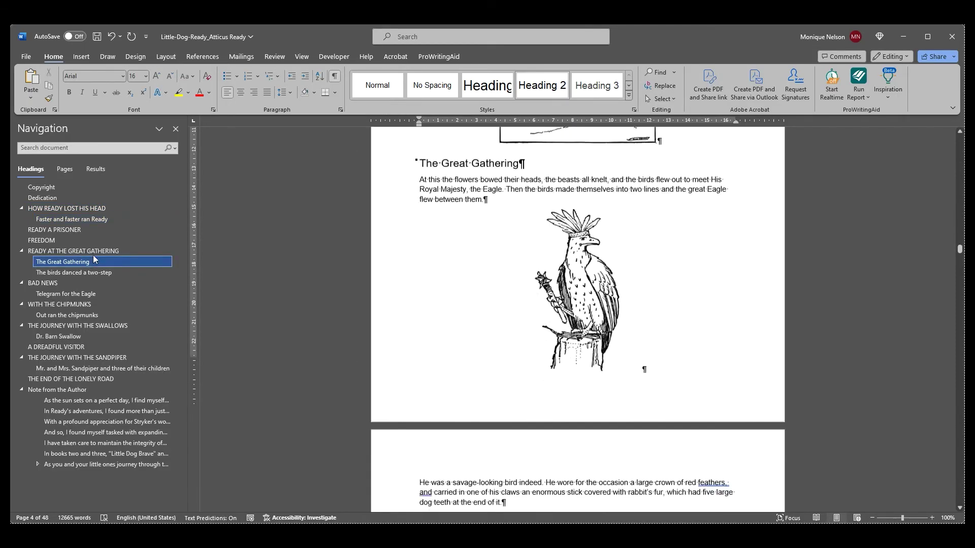
key("Return")
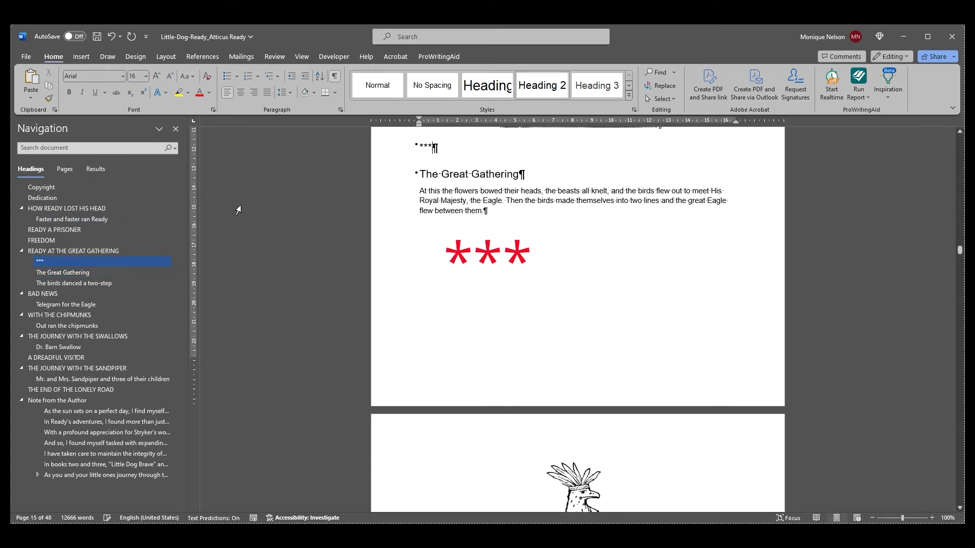
double_click(417, 148)
left_click(383, 86)
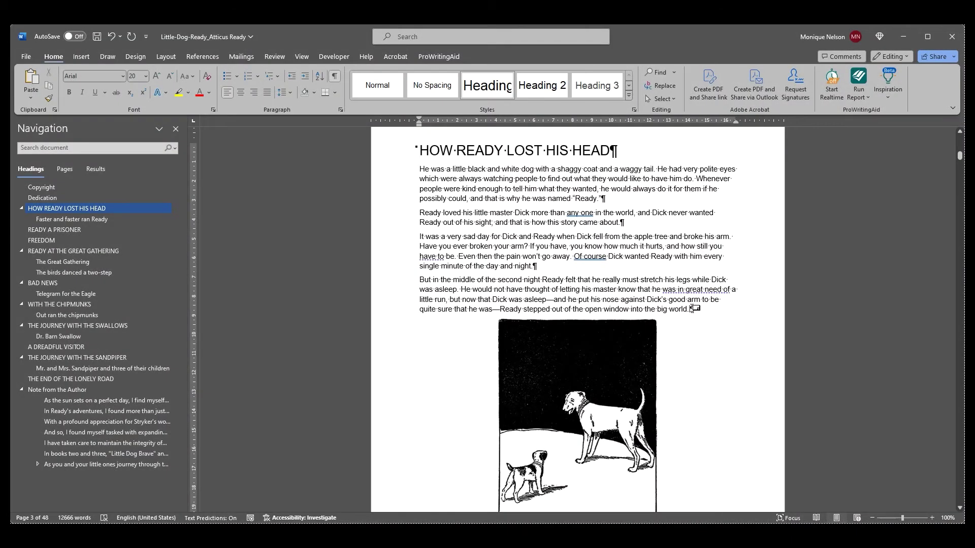
Step: Insert a footnote after 'night.' on page 3 reading 'Footnotes import great!'
mouse_move(691, 310)
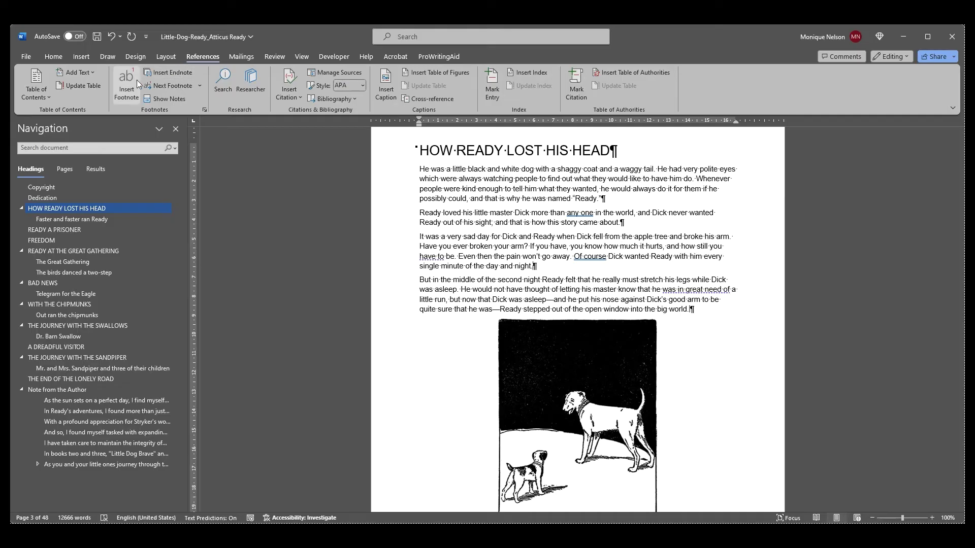
left_click(129, 81)
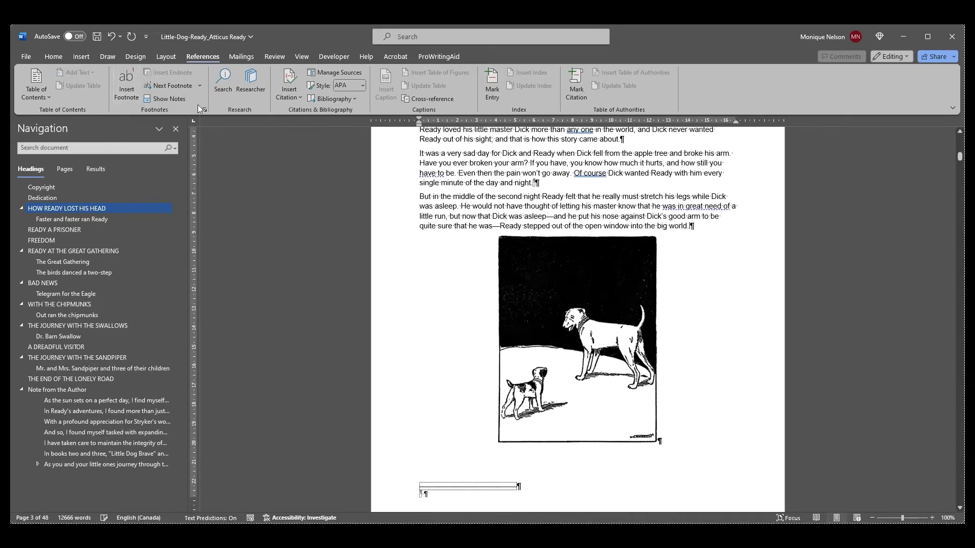
type("Ad")
left_click_drag(584, 406, 691, 225)
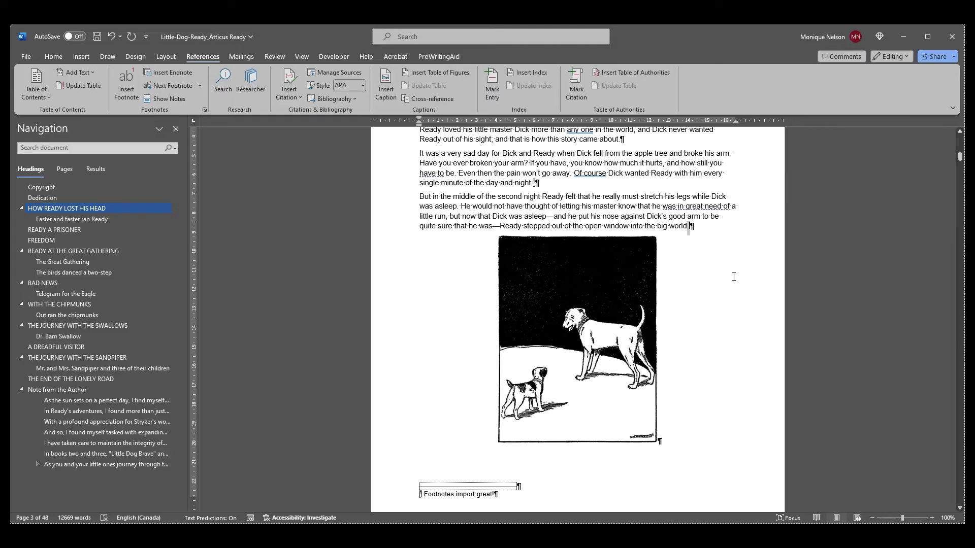
Step: In the Footnote and Endnote dialog, convert all endnotes to footnotes
mouse_move(690, 227)
left_click(24, 56)
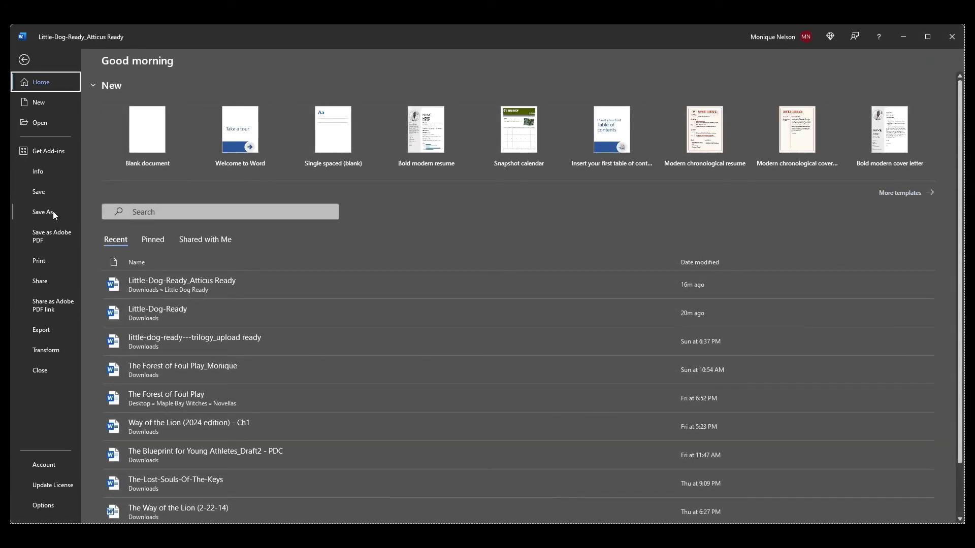
left_click(25, 60)
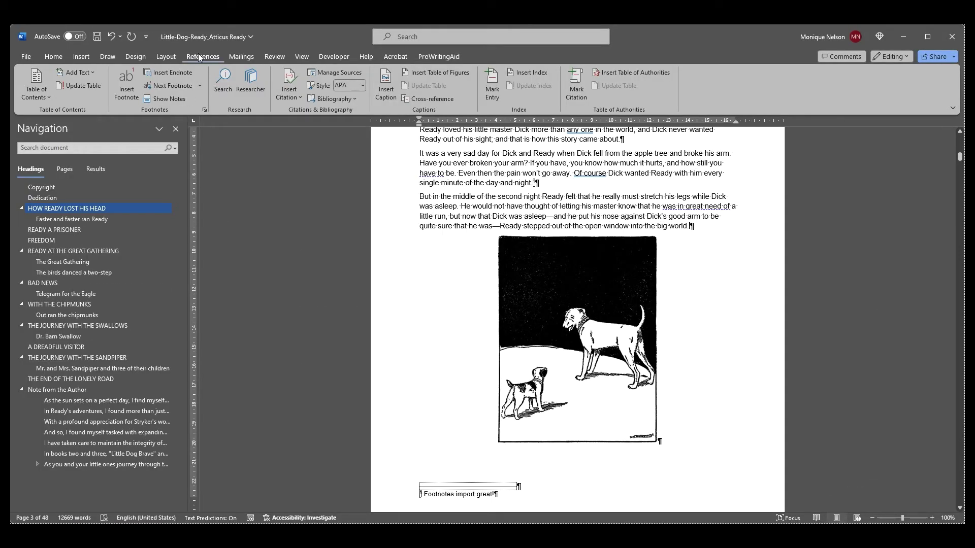
left_click(206, 112)
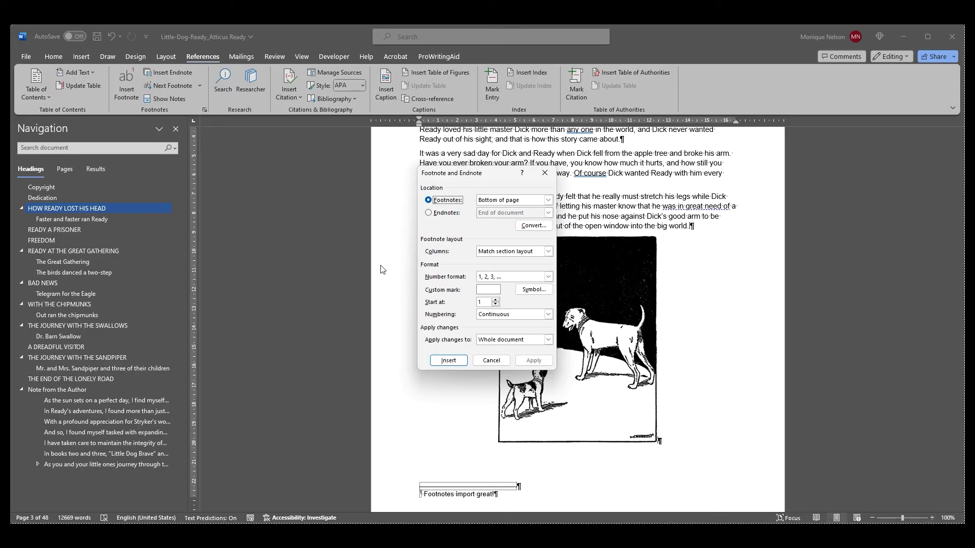
left_click(446, 214)
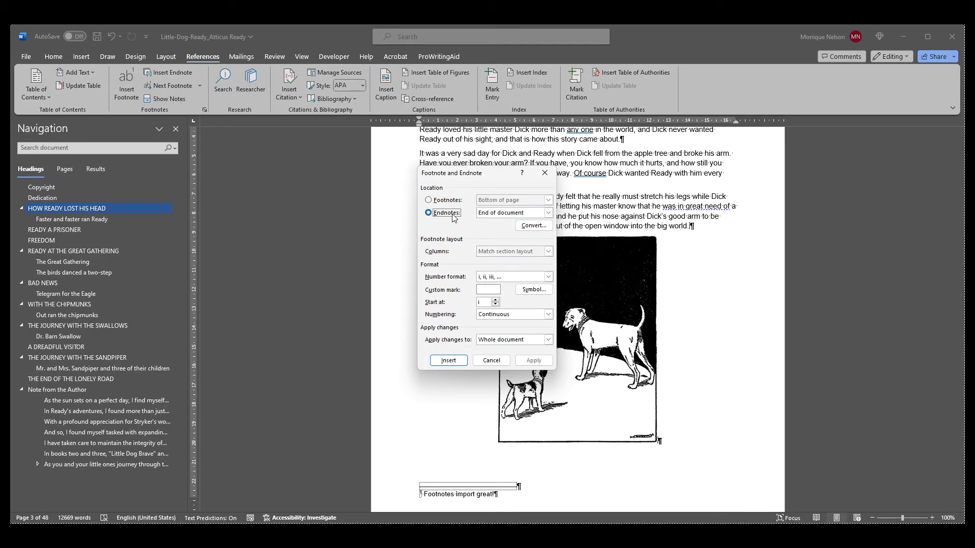
left_click(535, 226)
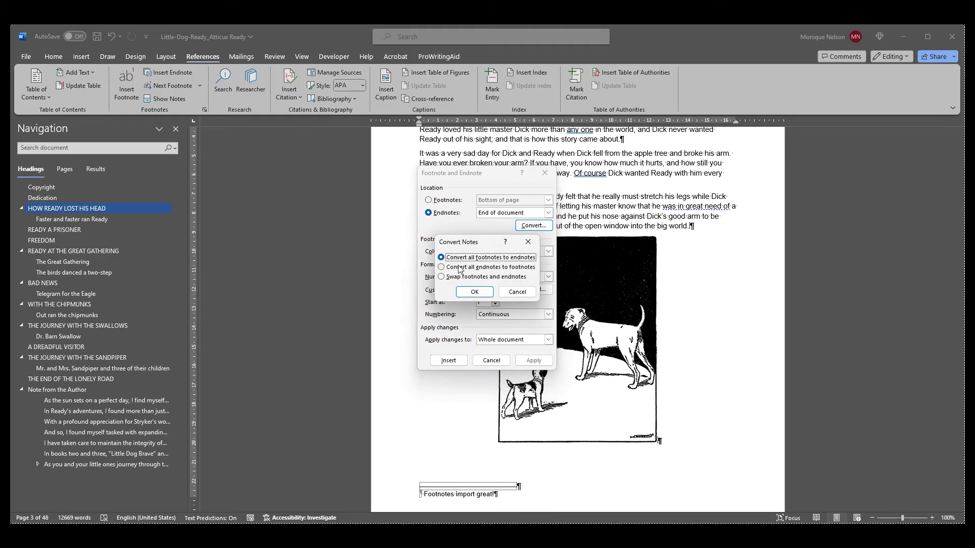
left_click(472, 292)
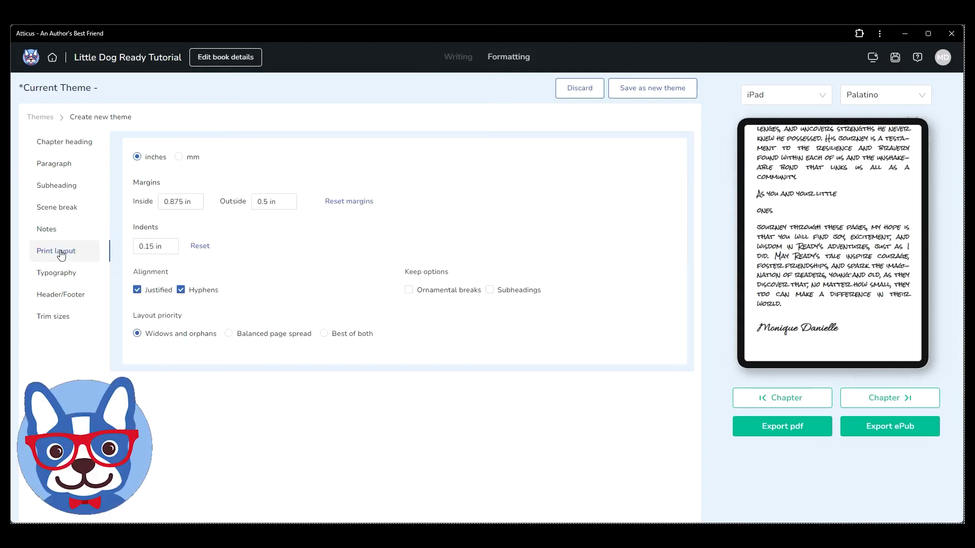
Step: Choose Lora as the theme's body font under Typography, then bring up Header/Footer settings
left_click(56, 273)
left_click(199, 174)
scroll(193, 264, "down", 3)
left_click(170, 269)
left_click(61, 294)
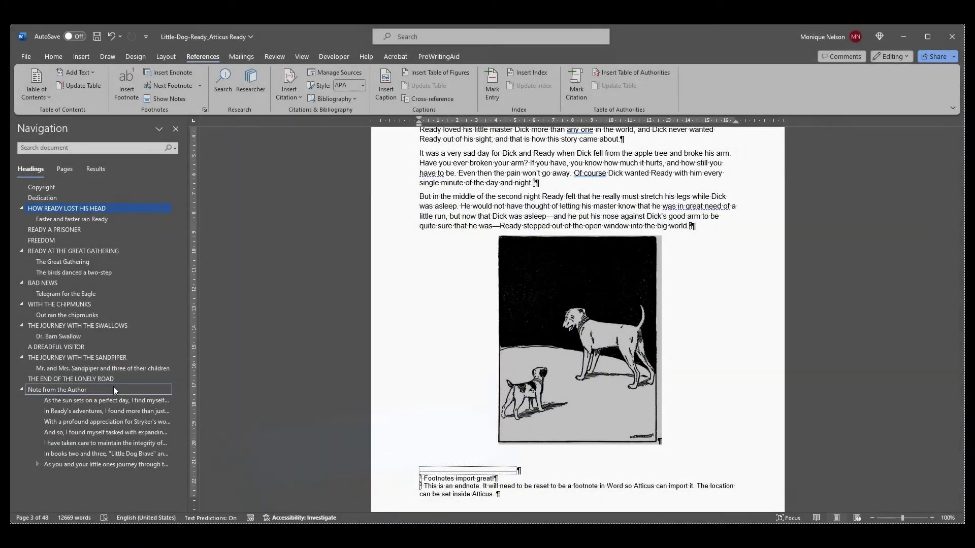
Step: In Note from the Author, select the books two and three sentence and remove its Little Dog Brave link
left_click(114, 390)
scroll(455, 293, "down", 15)
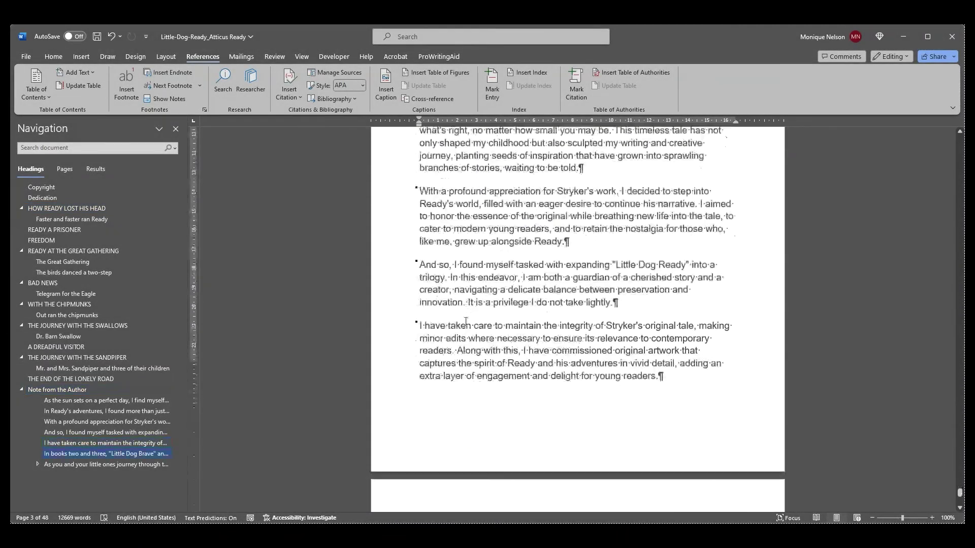
scroll(455, 293, "up", 4)
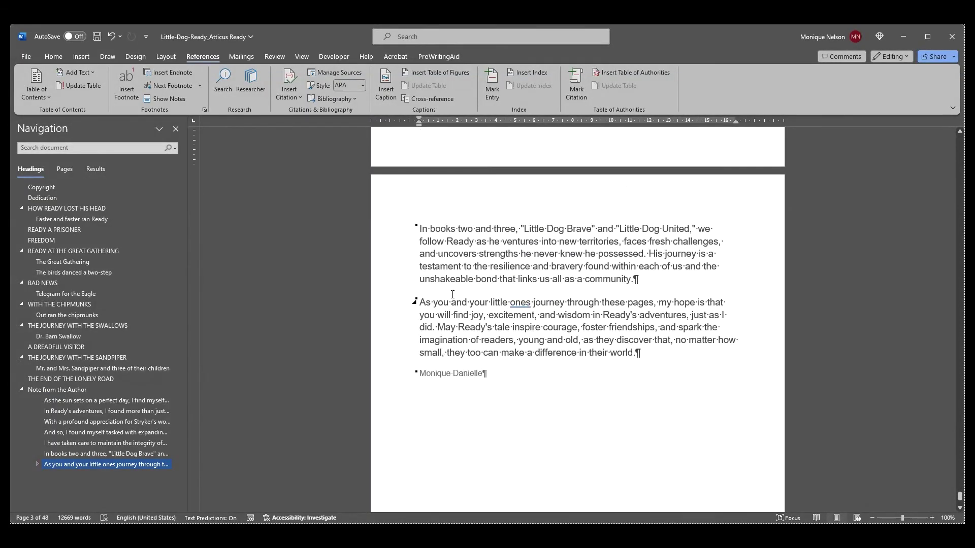
mouse_move(463, 228)
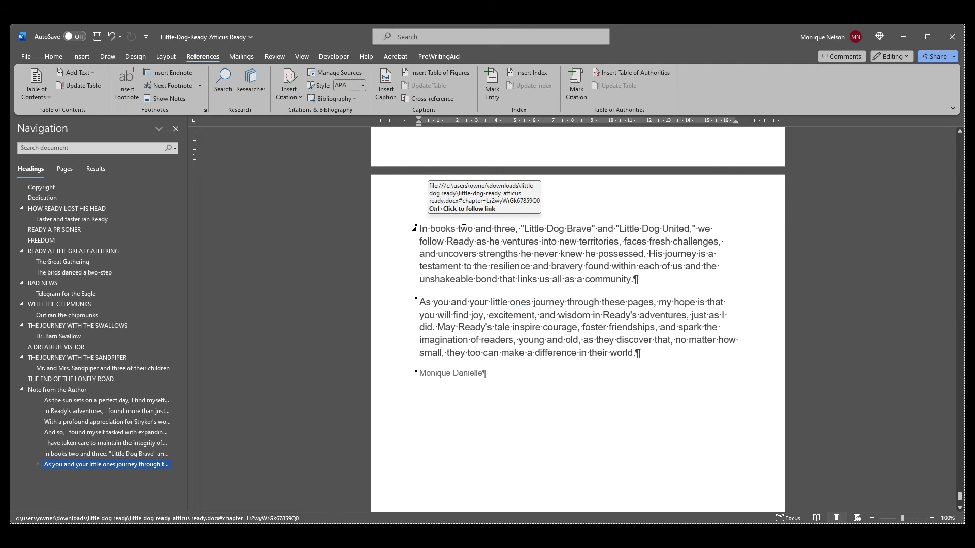
left_click(456, 230)
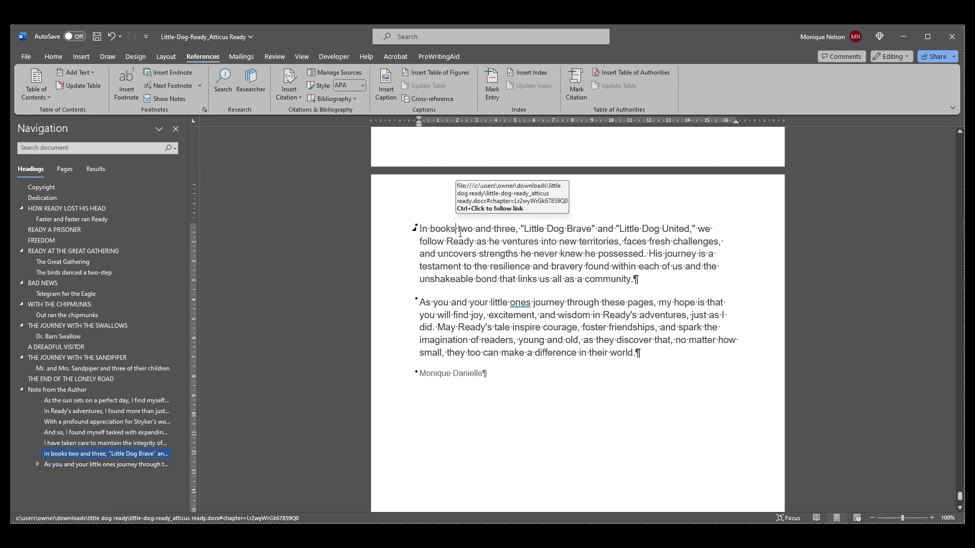
left_click_drag(426, 229, 586, 228)
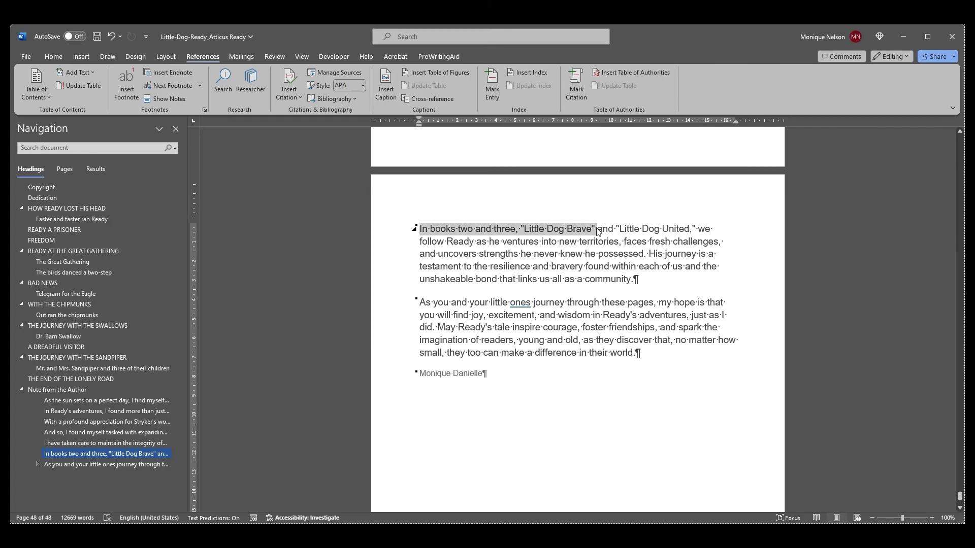
right_click(573, 229)
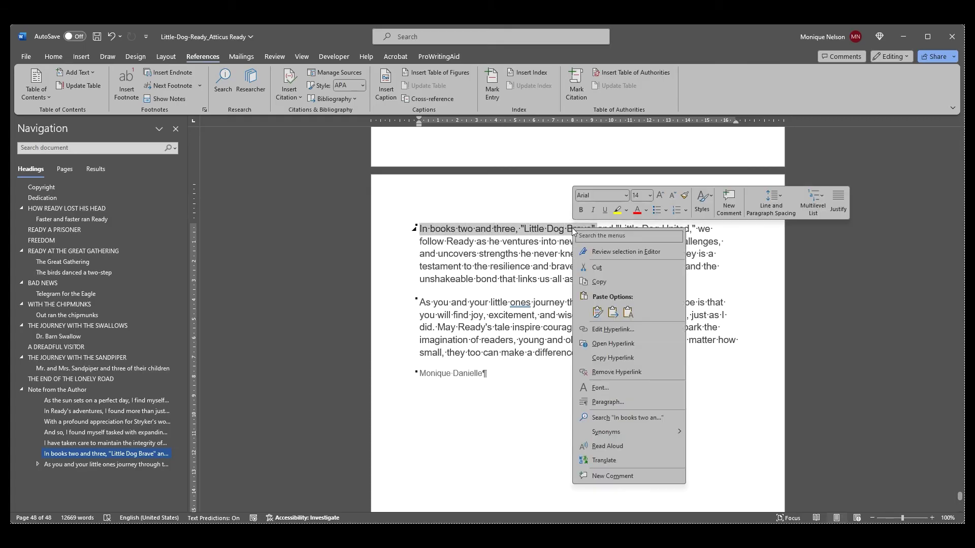
left_click(609, 374)
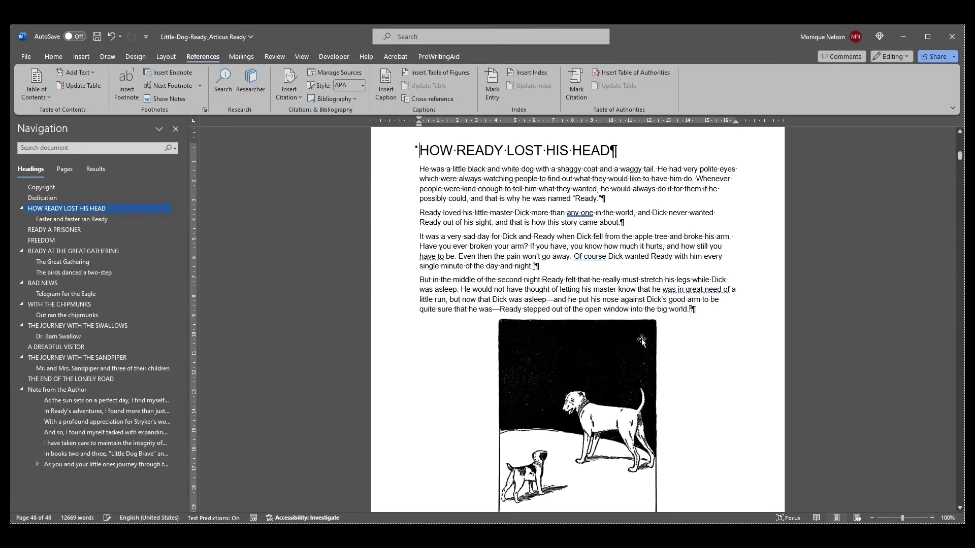
Step: Save the two-dogs illustration as PNG 'Ready and Big Yellow Dog', replacing the existing file, and remove it
scroll(641, 339, "down", 3)
left_click(596, 339)
right_click(595, 339)
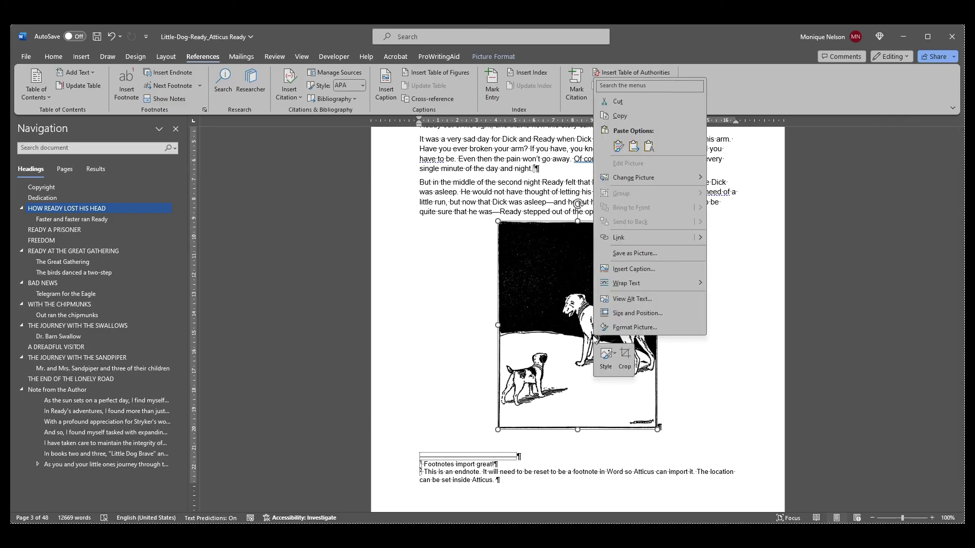
left_click(617, 254)
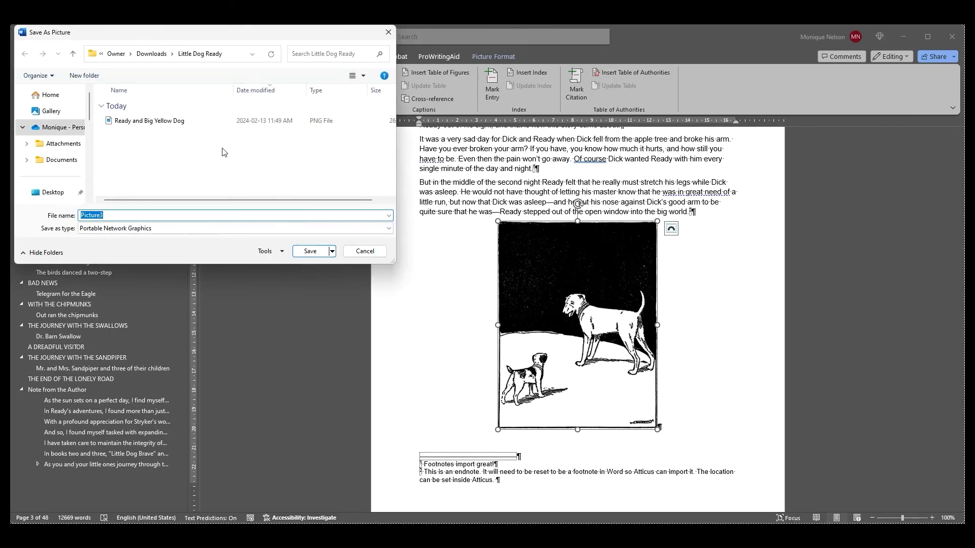
left_click(199, 122)
left_click(310, 252)
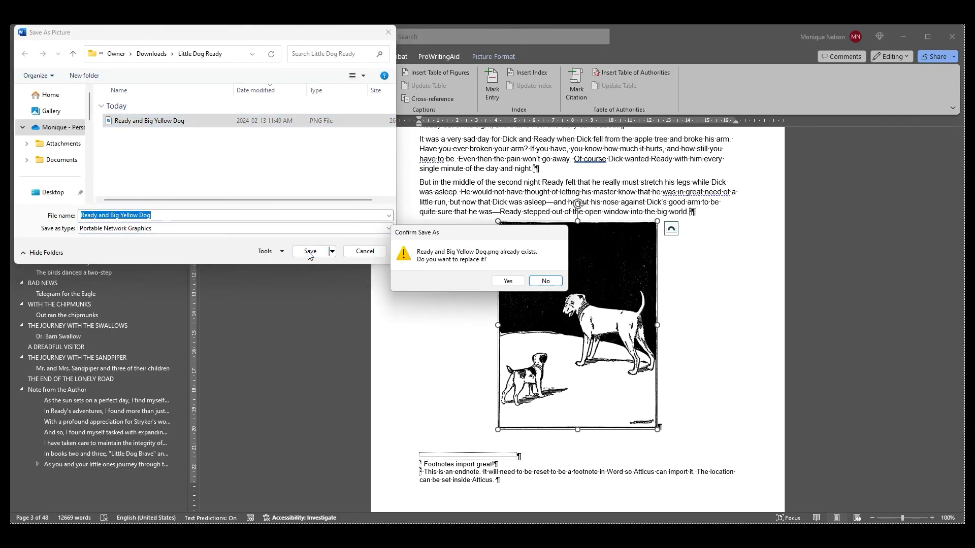
left_click(496, 283)
scroll(482, 277, "down", 6)
scroll(482, 276, "up", 5)
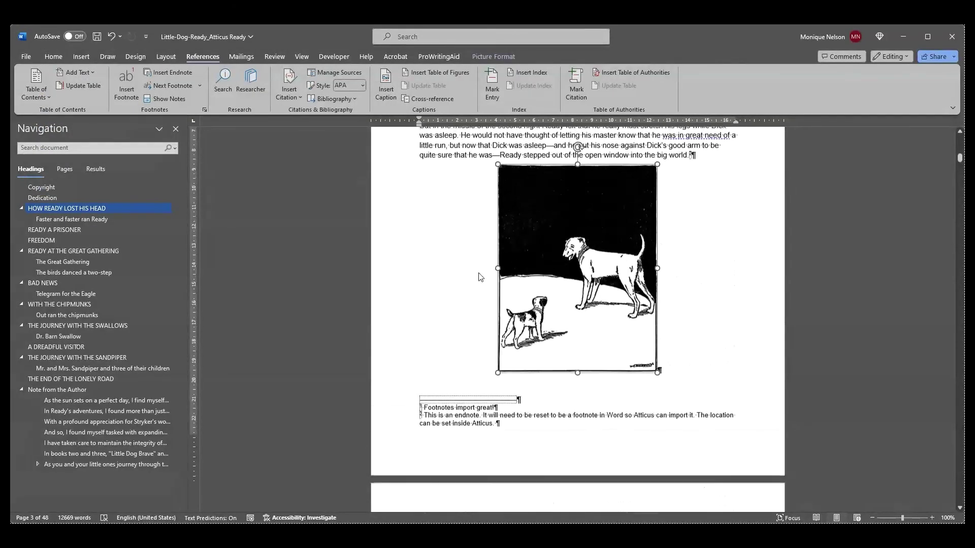
key("ctrl+z")
Step: Save the running-dog illustration as PNG 'Running & Jumping Ready' and delete it from the chapter
scroll(482, 273, "down", 6)
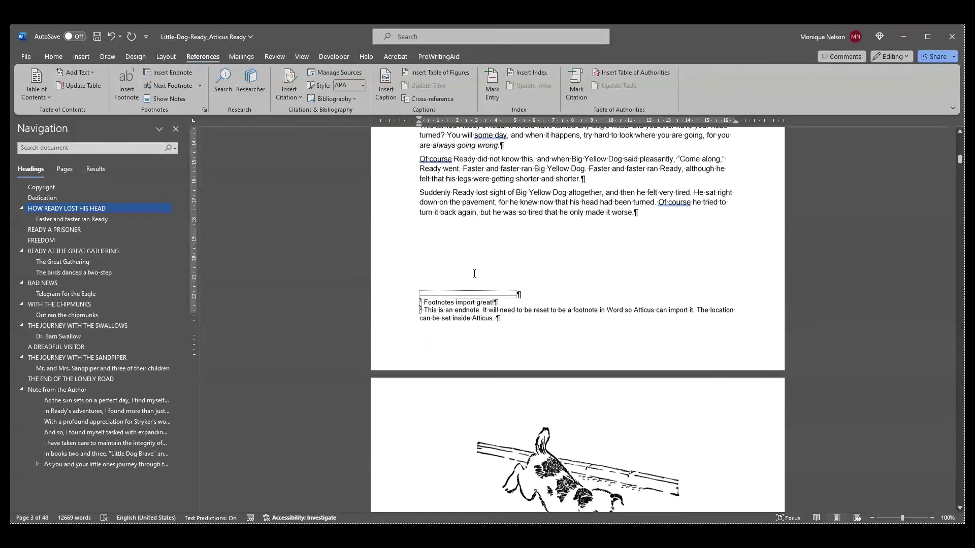
right_click(542, 330)
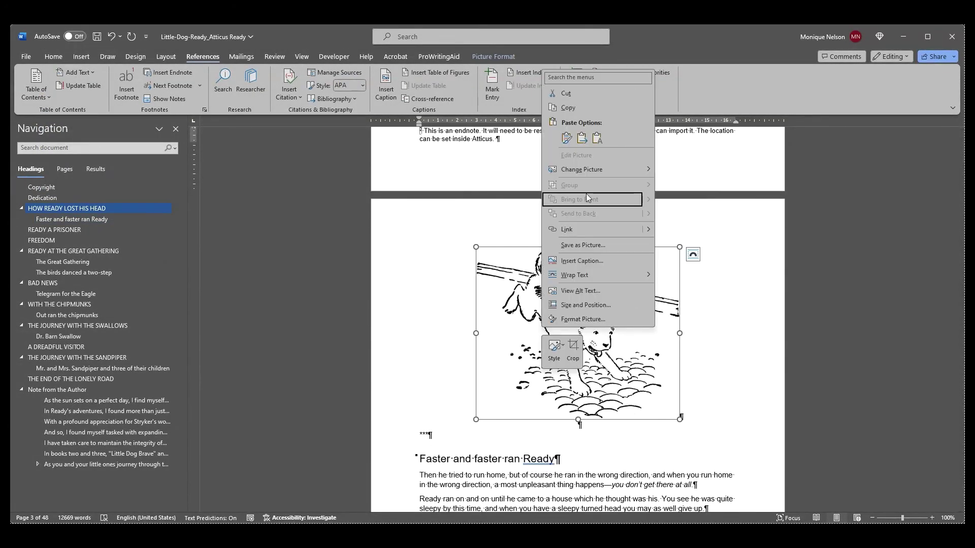
left_click(582, 245)
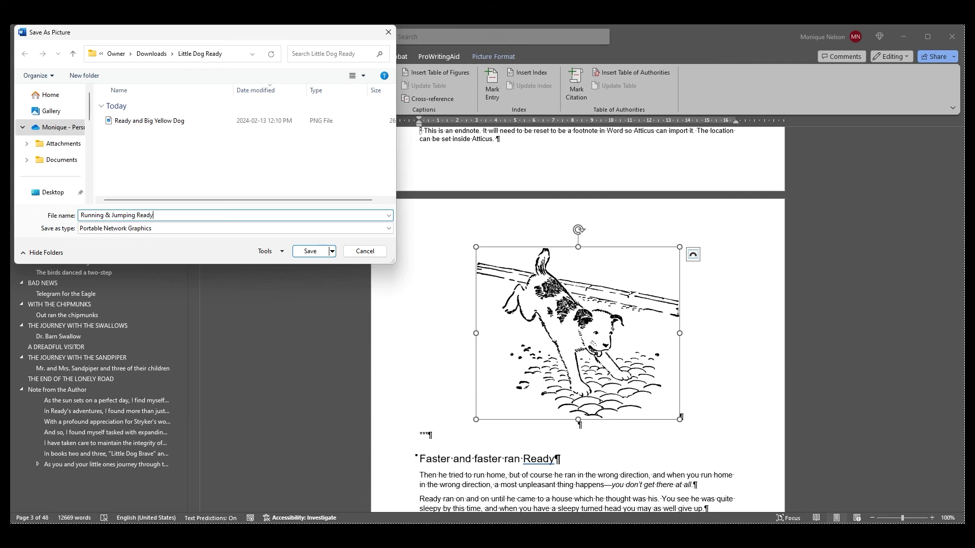
left_click(313, 250)
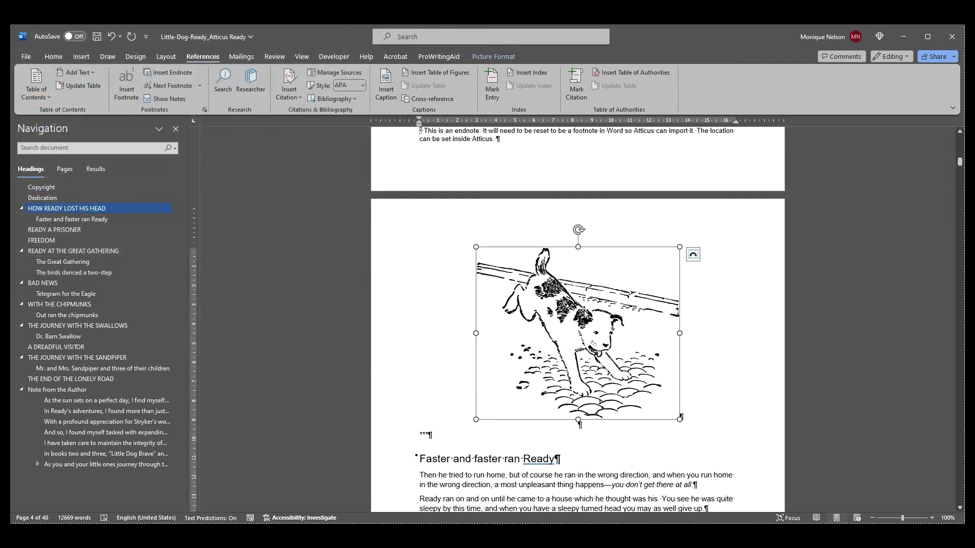
key("Delete")
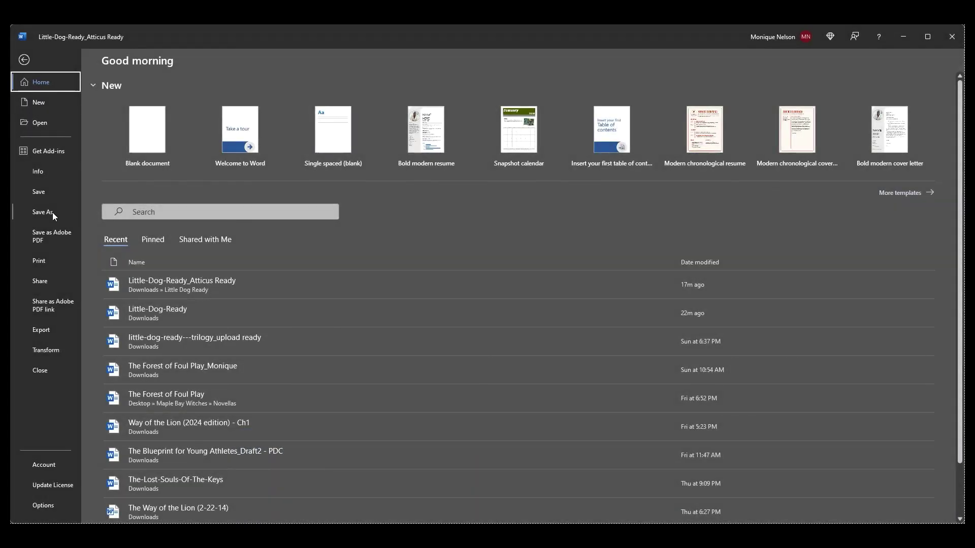
Step: Save as Word Document (*.docx) under the existing name 'Little-Dog-Ready_Atticus Ready' in Little Dog Ready
left_click(53, 213)
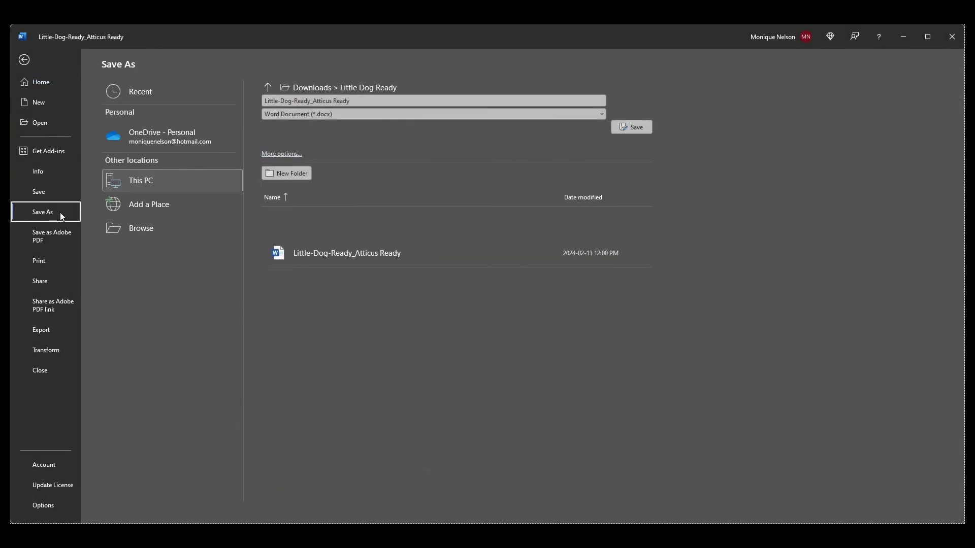
left_click(343, 114)
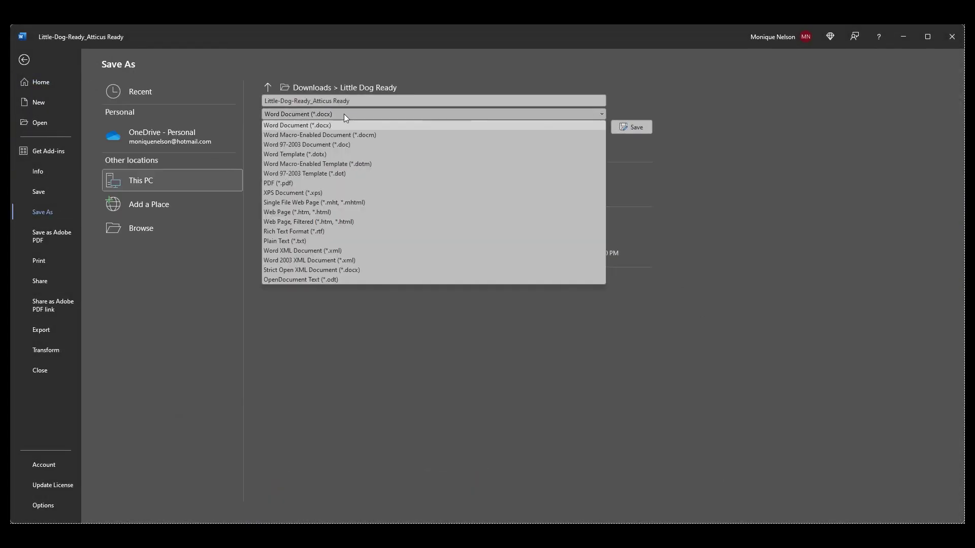
left_click(268, 126)
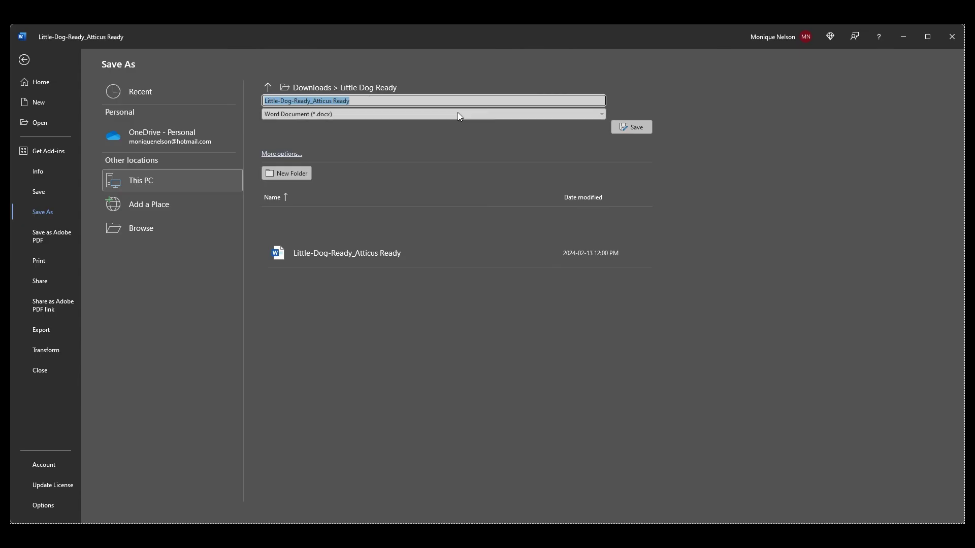
left_click(146, 233)
left_click(174, 122)
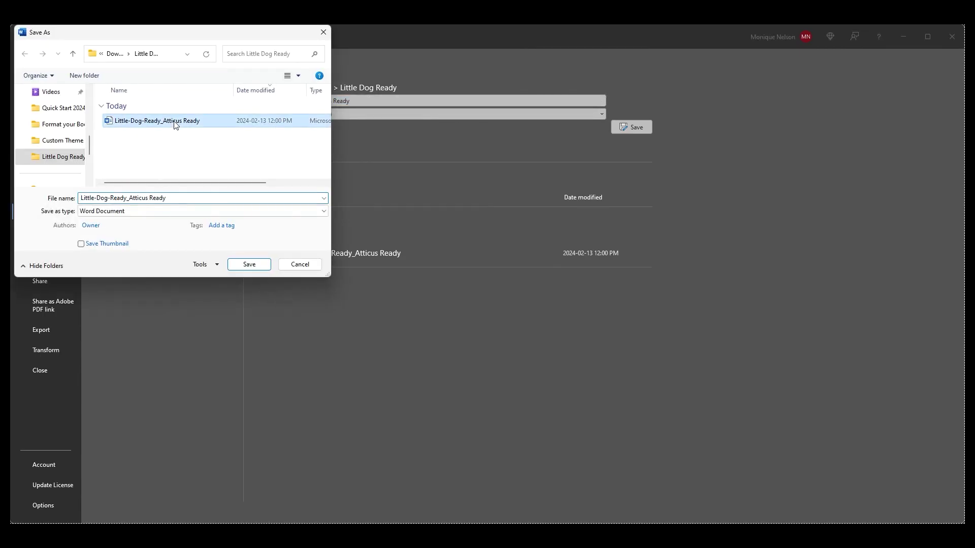
left_click(248, 265)
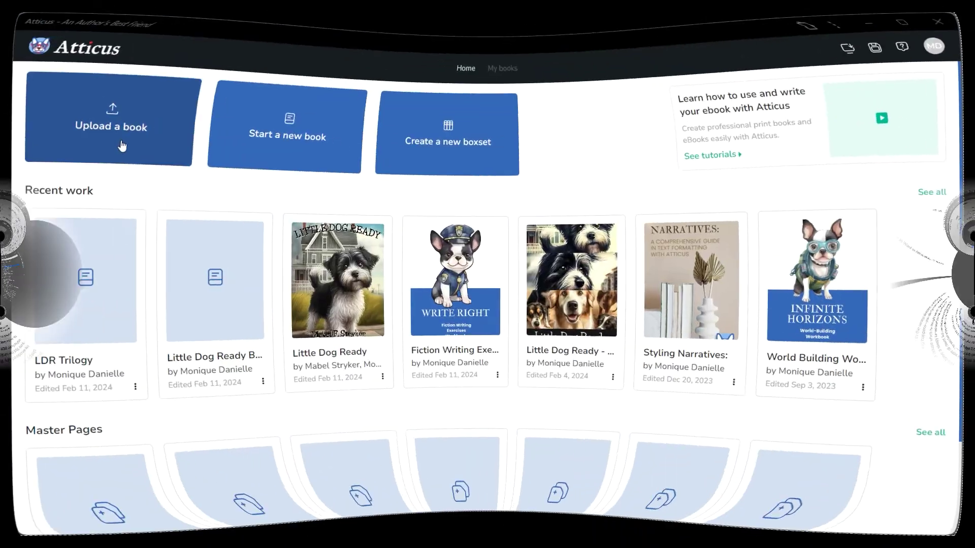
Step: Upload the Atticus Ready .docx as the book 'Little Dog Ready Tutorial' with its author selected
left_click(99, 133)
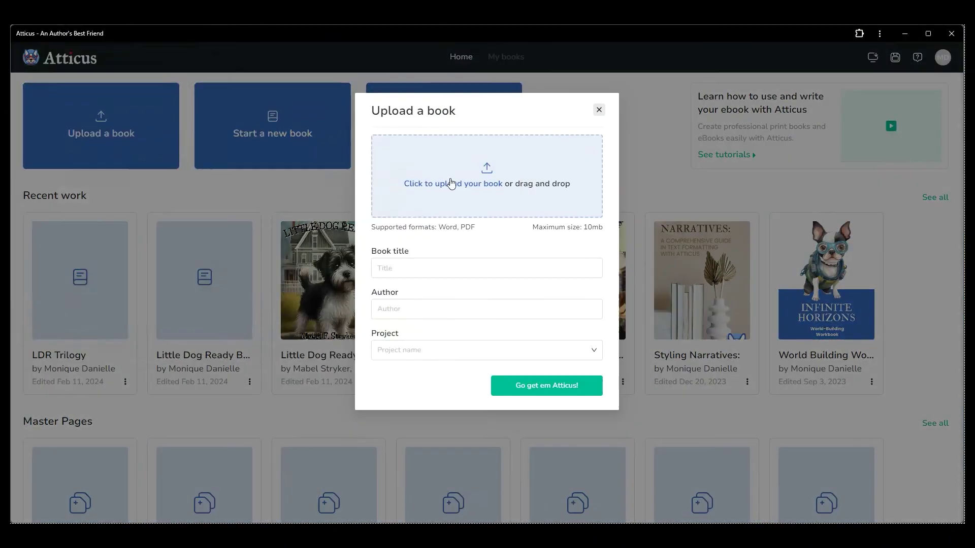
left_click(483, 185)
double_click(134, 193)
left_click(152, 120)
left_click(355, 327)
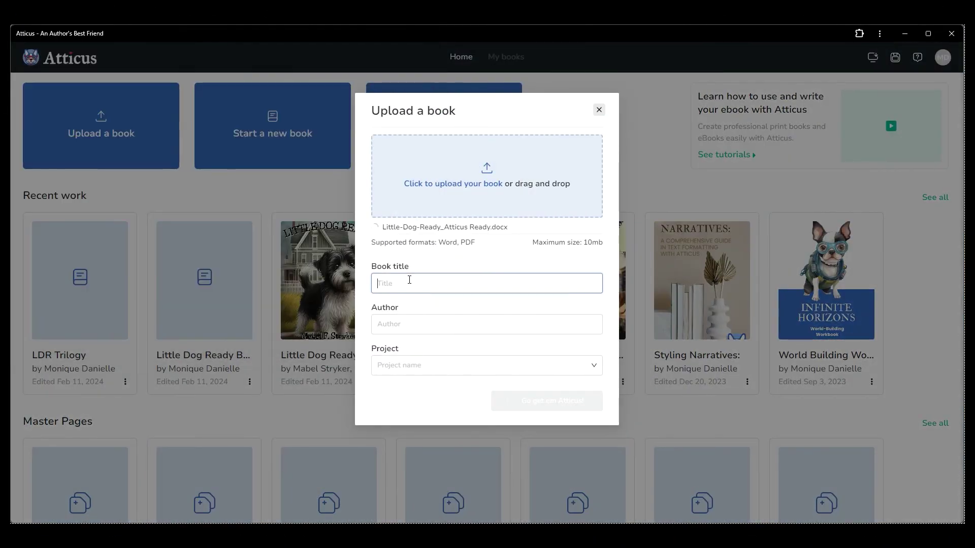
type("rial")
left_click(432, 324)
left_click(409, 341)
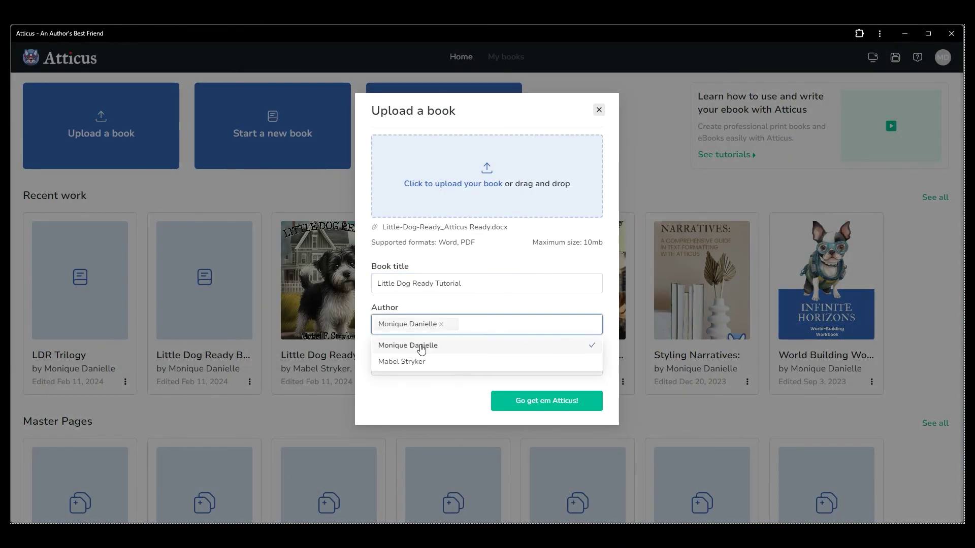
left_click(529, 401)
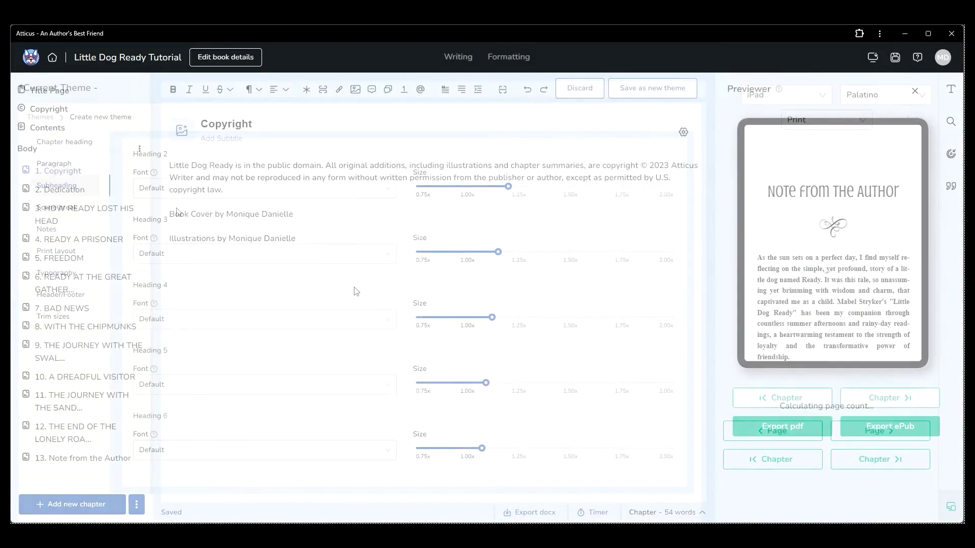
Step: Set the Heading 3 font to Rock Salt, adjusting its size slider
scroll(222, 326, "down", 3)
left_click(154, 376)
left_click_drag(498, 252, 570, 252)
left_click(228, 253)
scroll(176, 308, "down", 10)
scroll(200, 317, "down", 3)
scroll(201, 335, "up", 4)
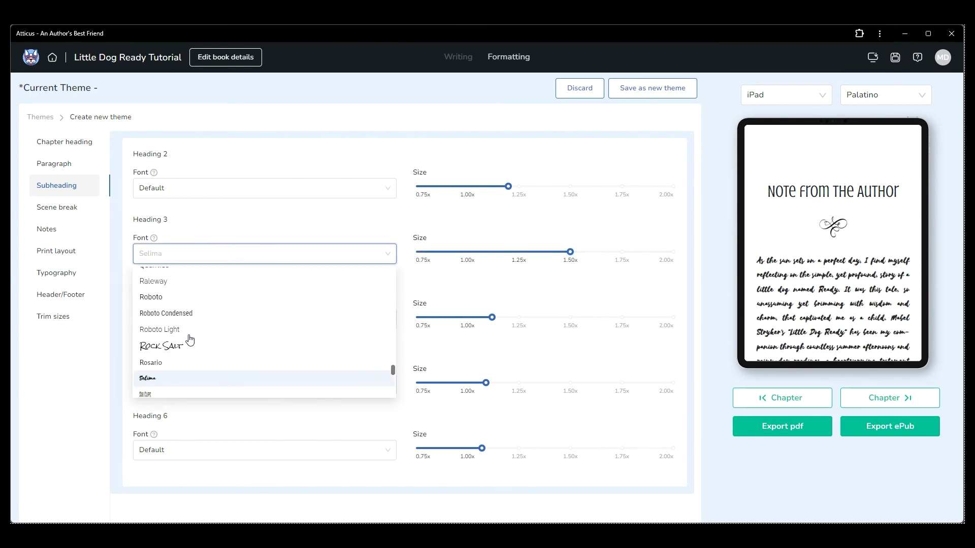
left_click(199, 341)
left_click_drag(570, 252, 467, 251)
Step: Set Heading 4 to Great Vibes at 2.00x size
left_click(311, 319)
left_click(153, 374)
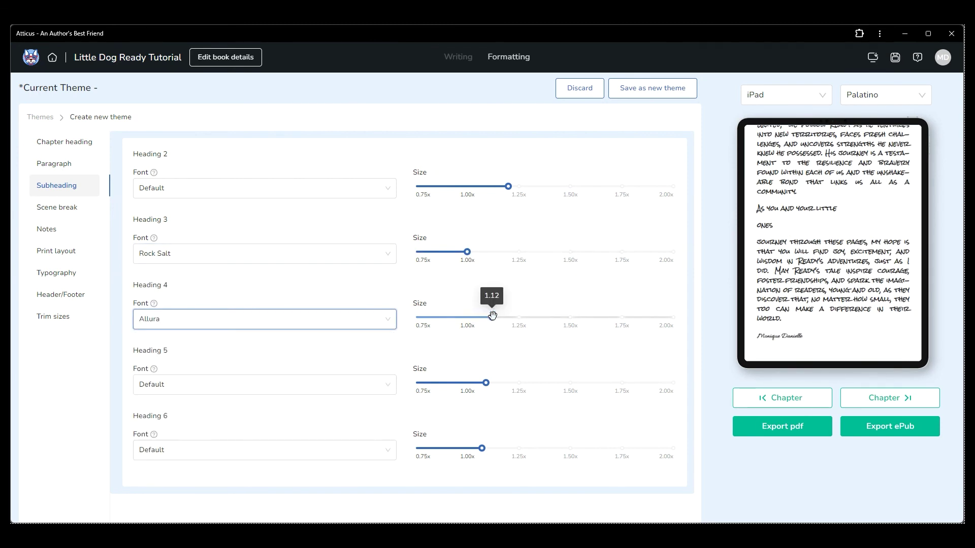
left_click_drag(492, 318, 673, 317)
left_click(203, 319)
scroll(198, 383, "down", 3)
left_click(154, 441)
left_click(203, 319)
scroll(187, 405, "down", 5)
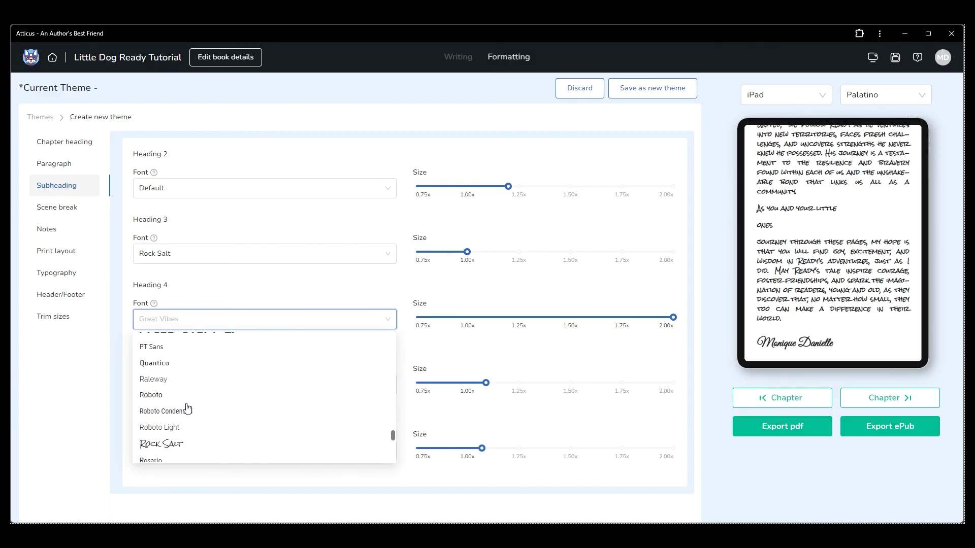